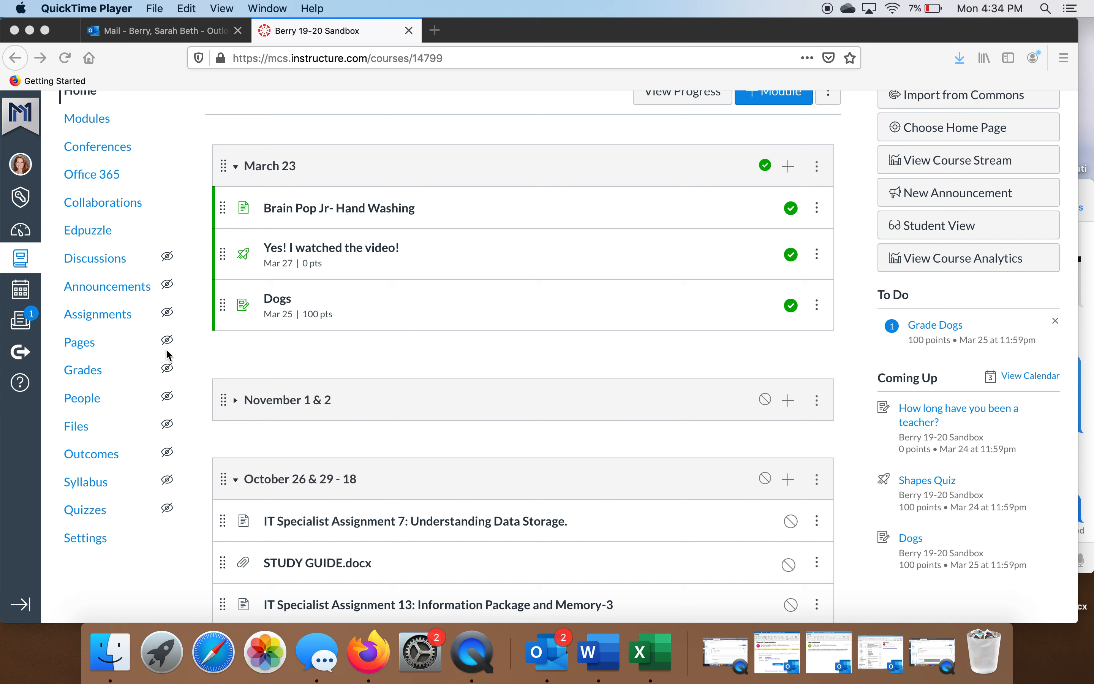
Open the course's gradebook and move the Dogs column so it directly follows the Shapes Quiz column
{"action": "left_click", "coordinate": [87, 375]}
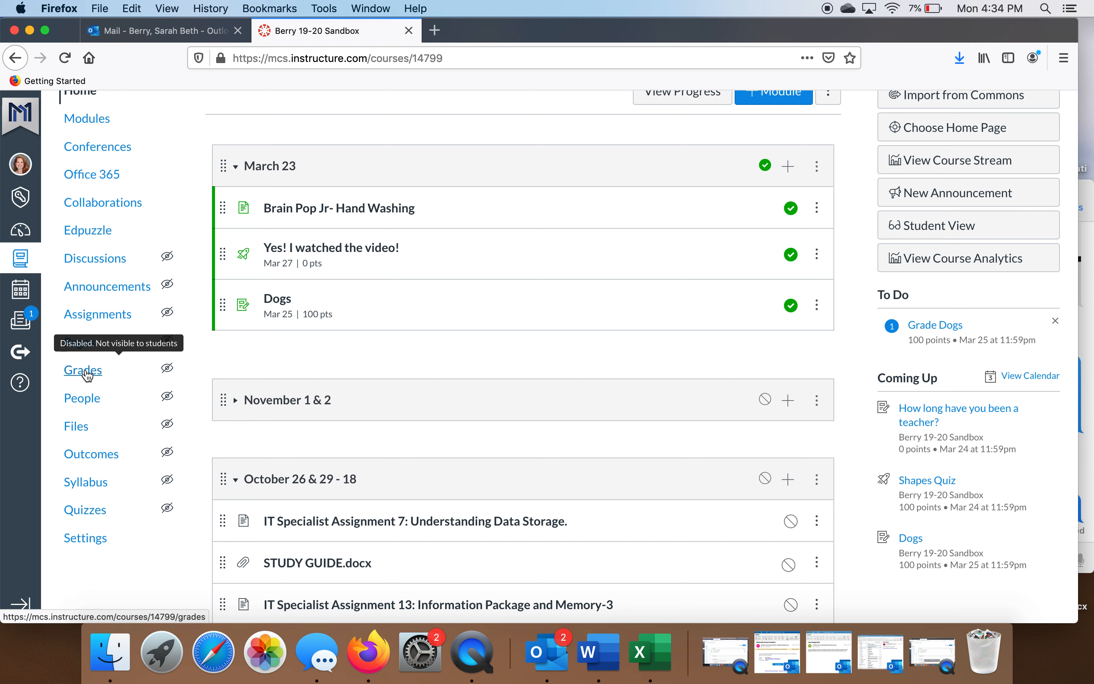
{"action": "left_click", "coordinate": [78, 376]}
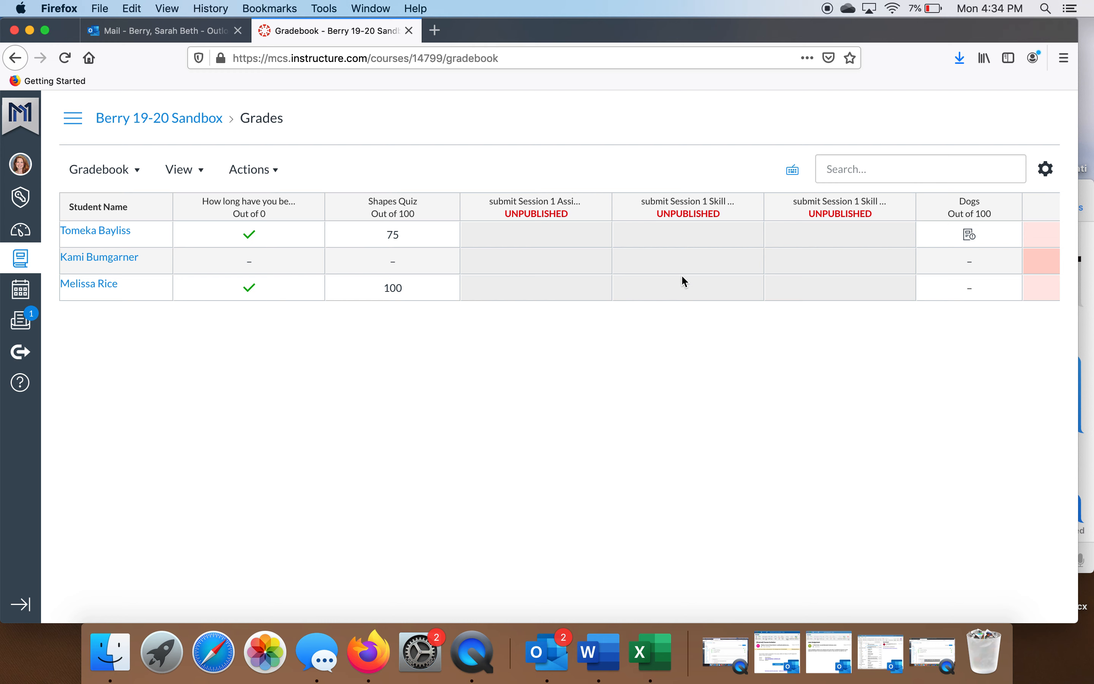
{"action": "scroll", "coordinate": [819, 284], "scroll_direction": "right", "scroll_amount": 10}
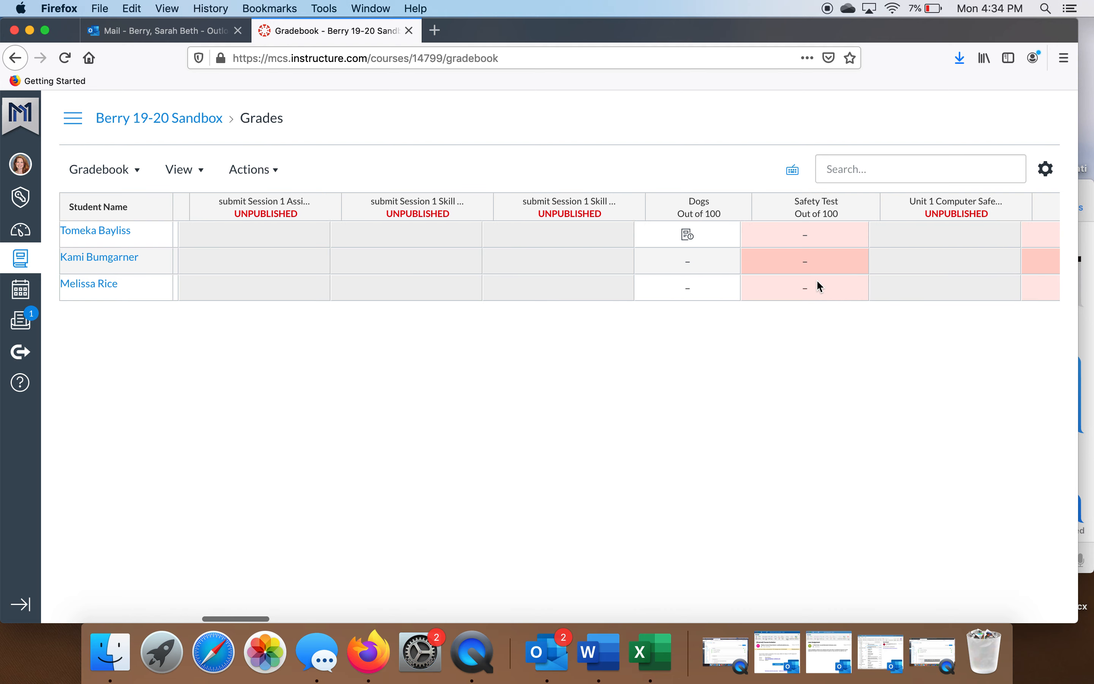
{"action": "scroll", "coordinate": [818, 285], "scroll_direction": "left", "scroll_amount": 10}
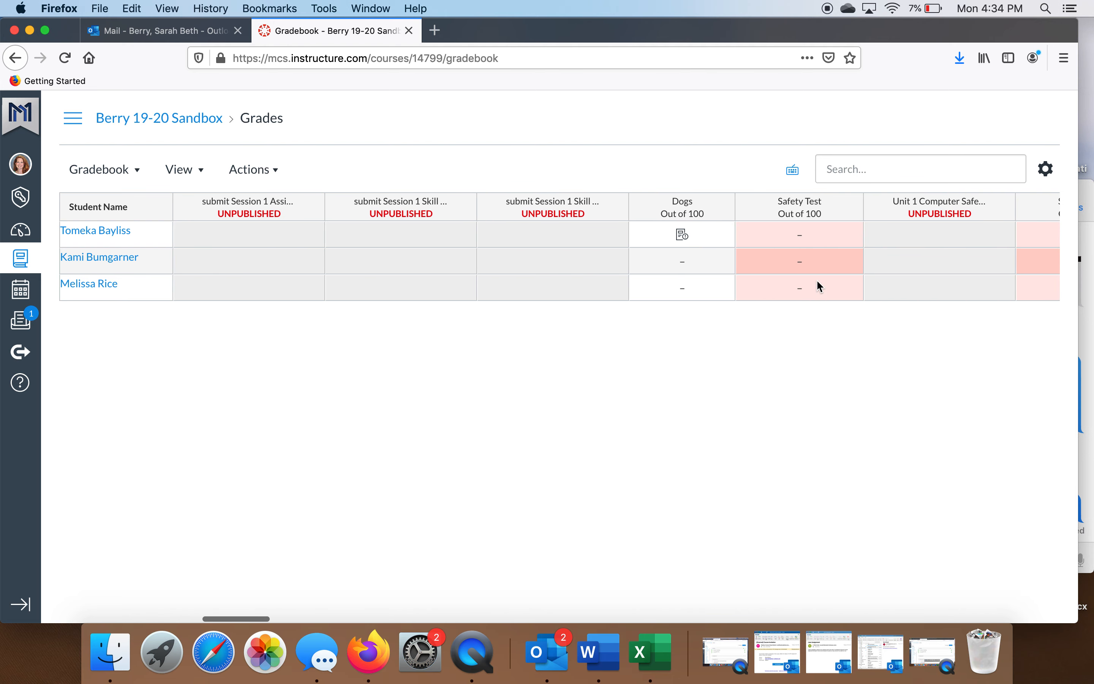
{"action": "scroll", "coordinate": [816, 280], "scroll_direction": "left", "scroll_amount": 4}
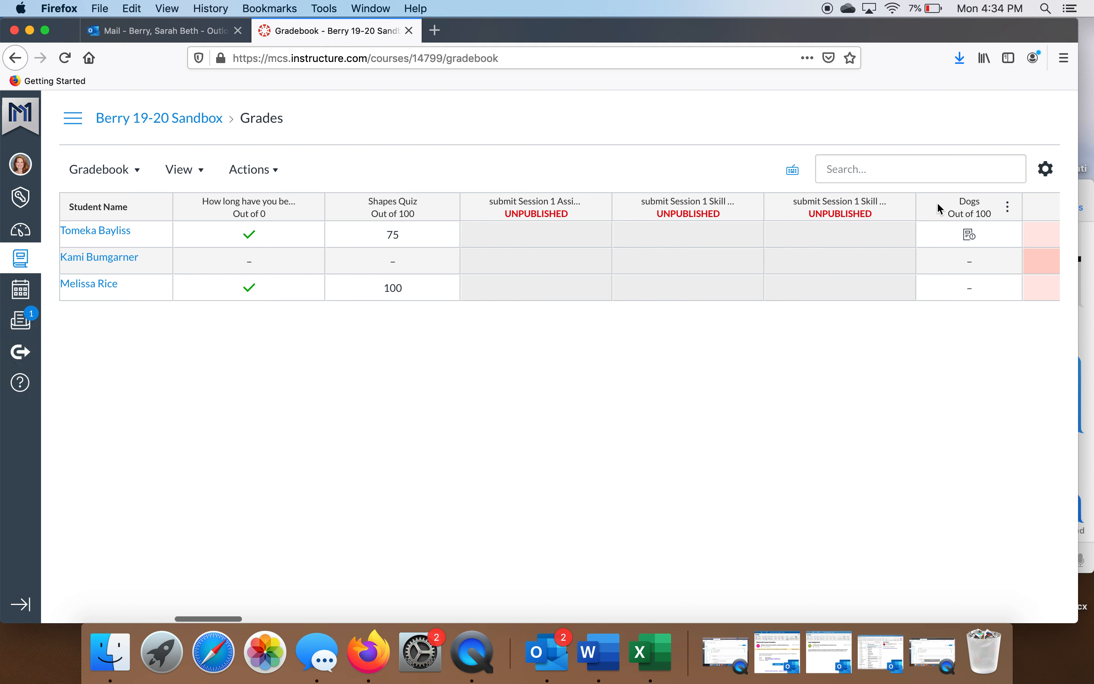
{"action": "left_click_drag", "start_coordinate": [938, 204], "coordinate": [780, 225]}
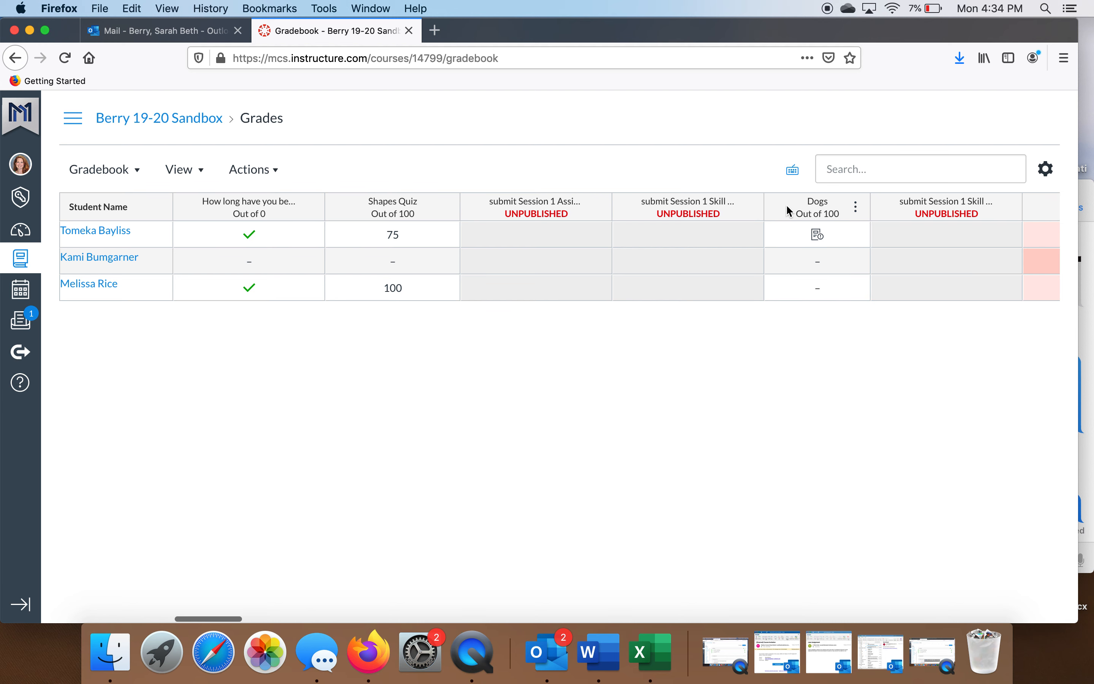
{"action": "left_click", "coordinate": [789, 209]}
{"action": "left_click_drag", "start_coordinate": [790, 209], "coordinate": [494, 207]}
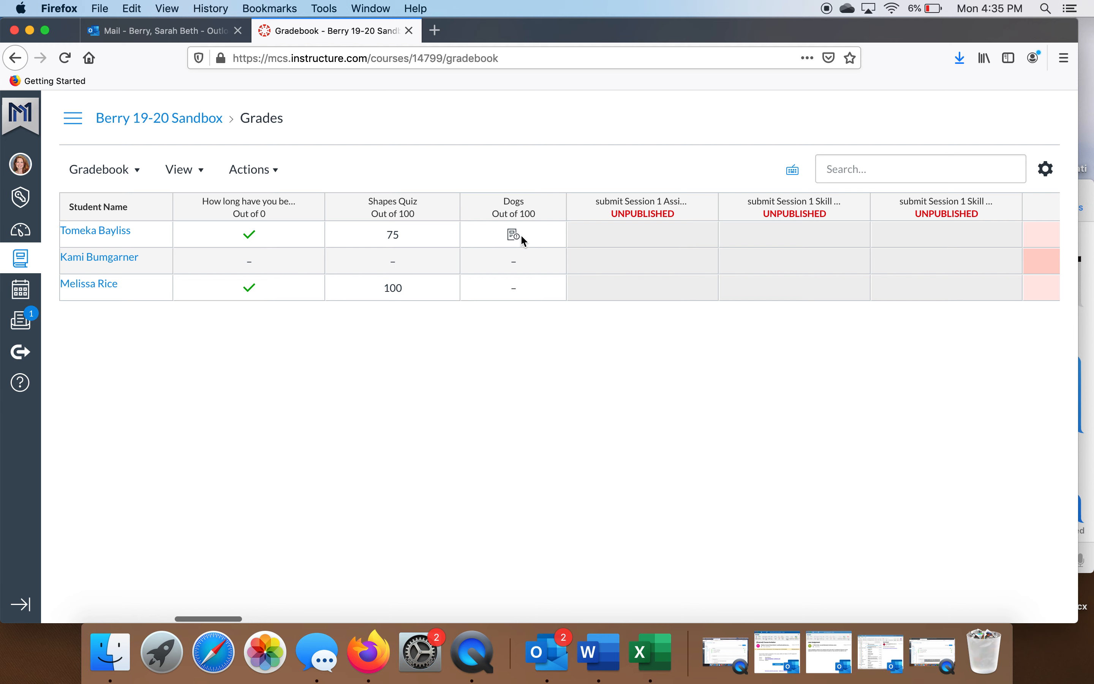
Open the first listed student's Dogs submission in SpeedGrader from the submission details
{"action": "left_click", "coordinate": [556, 235]}
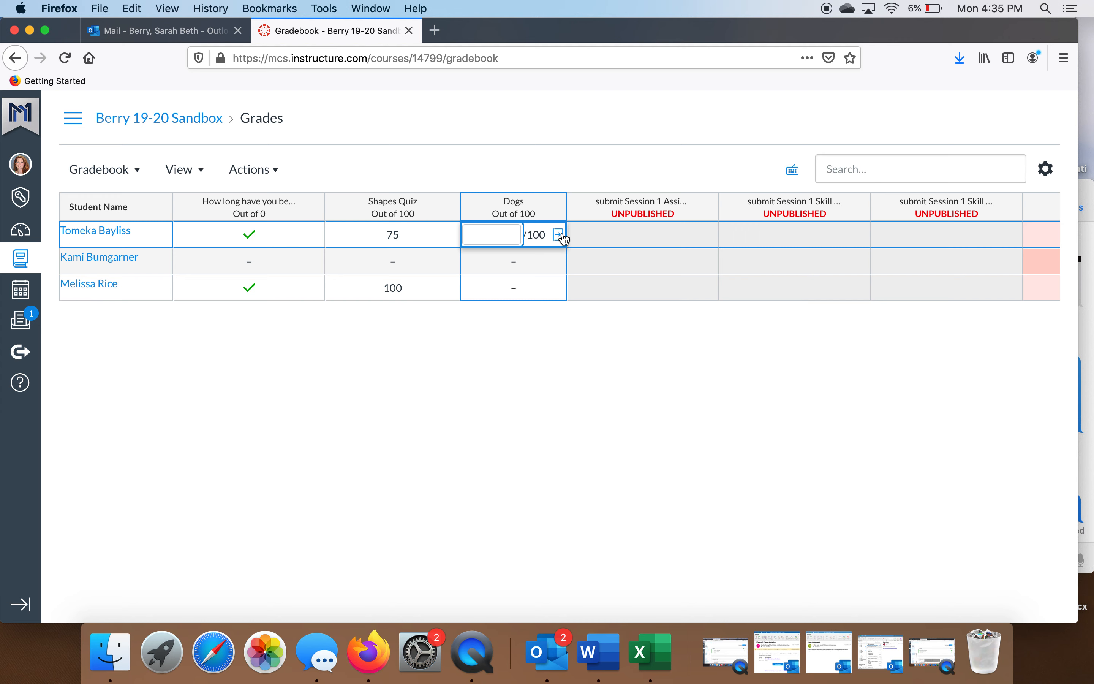
{"action": "left_click", "coordinate": [559, 234]}
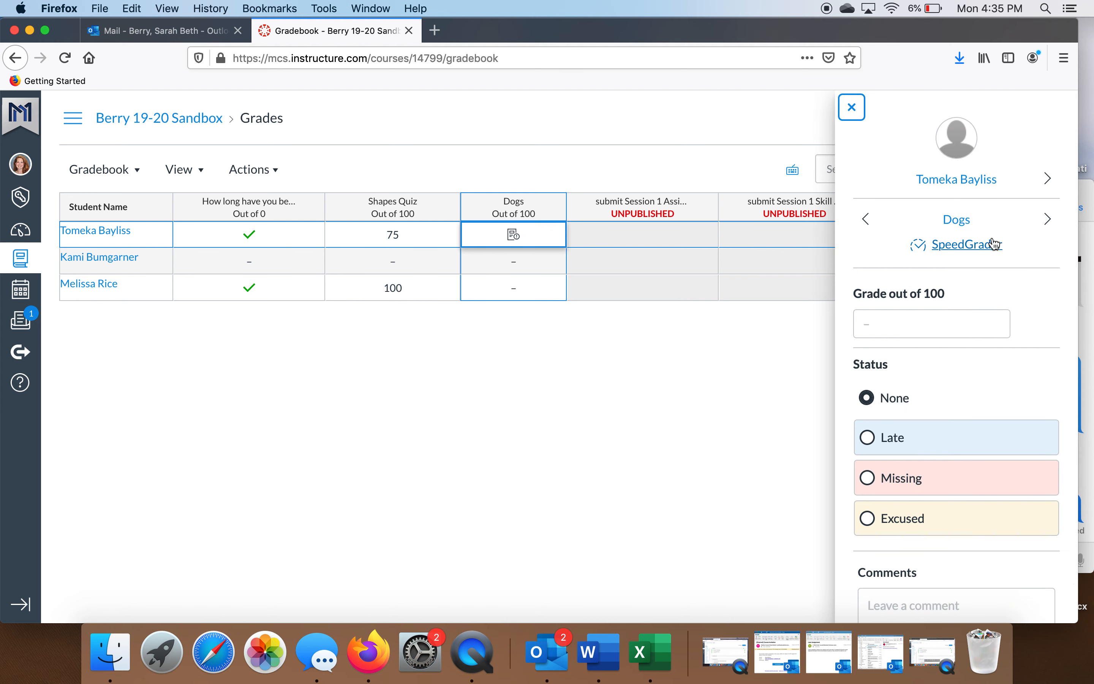
{"action": "left_click", "coordinate": [955, 246]}
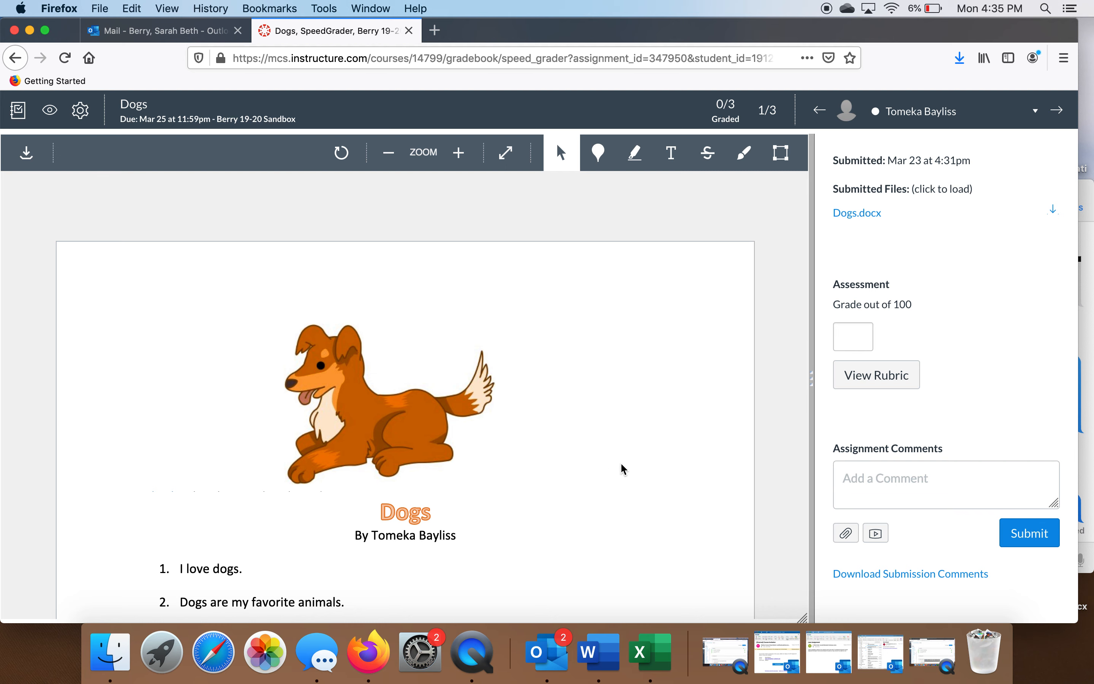
Read through the submitted Dogs document, checking its title, picture and numbered sentences
{"action": "scroll", "coordinate": [621, 466], "scroll_direction": "down", "scroll_amount": 10}
{"action": "scroll", "coordinate": [621, 468], "scroll_direction": "down", "scroll_amount": 3}
{"action": "scroll", "coordinate": [621, 468], "scroll_direction": "up", "scroll_amount": 6}
{"action": "scroll", "coordinate": [623, 469], "scroll_direction": "up", "scroll_amount": 4}
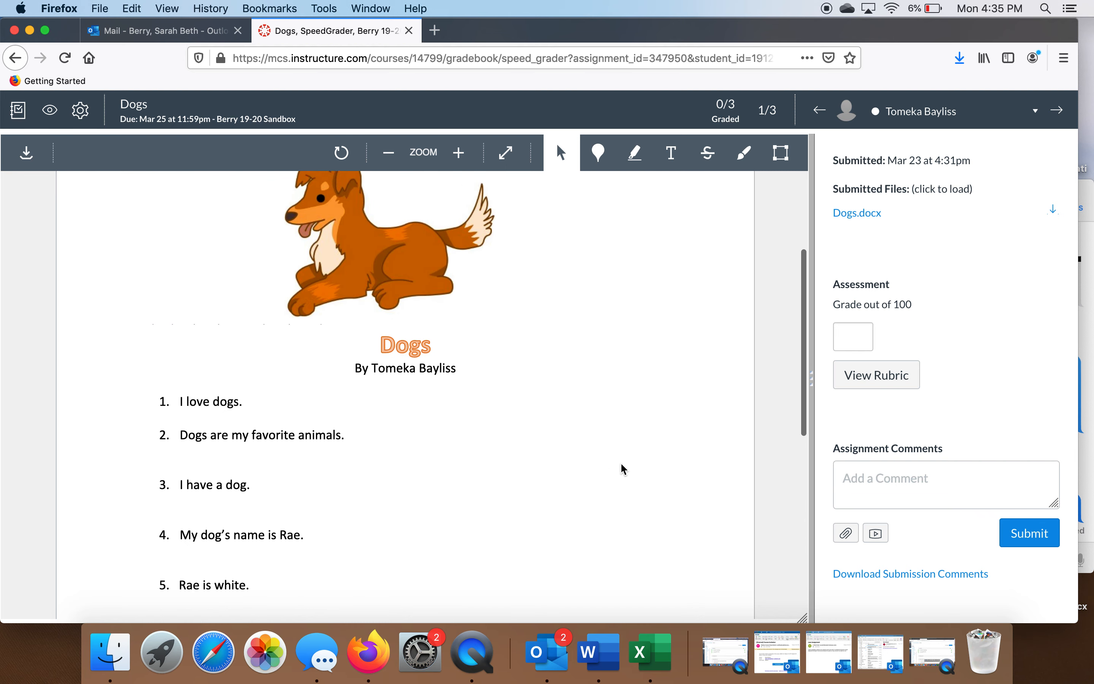
{"action": "scroll", "coordinate": [623, 469], "scroll_direction": "down", "scroll_amount": 4}
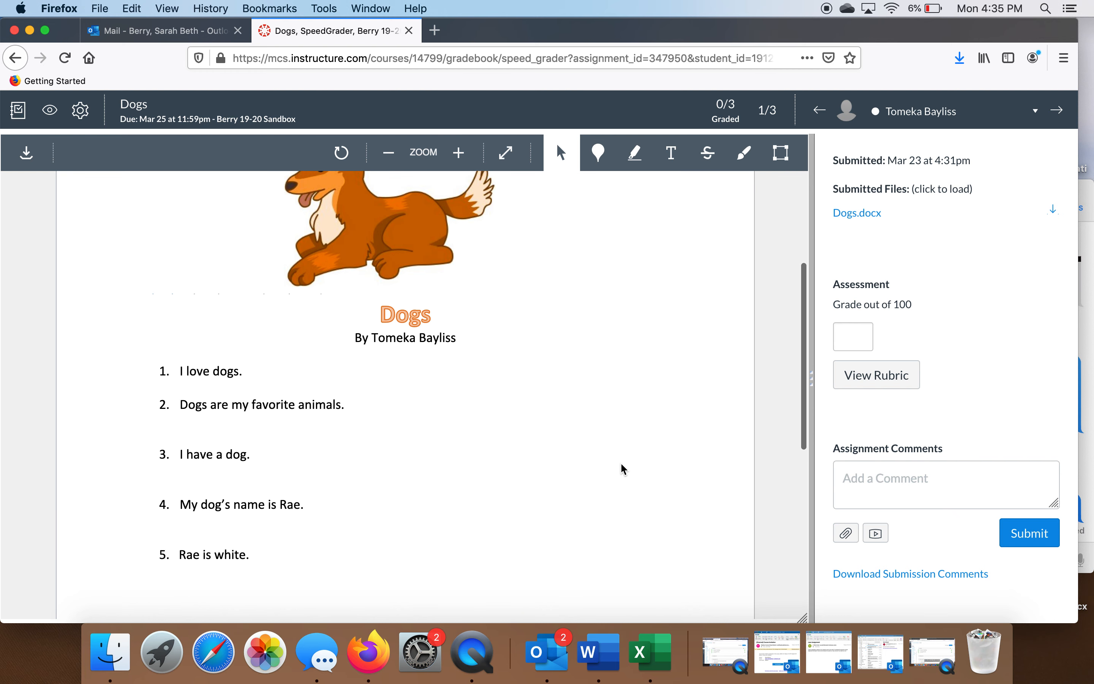
{"action": "scroll", "coordinate": [622, 469], "scroll_direction": "up", "scroll_amount": 6}
{"action": "scroll", "coordinate": [623, 469], "scroll_direction": "up", "scroll_amount": 3}
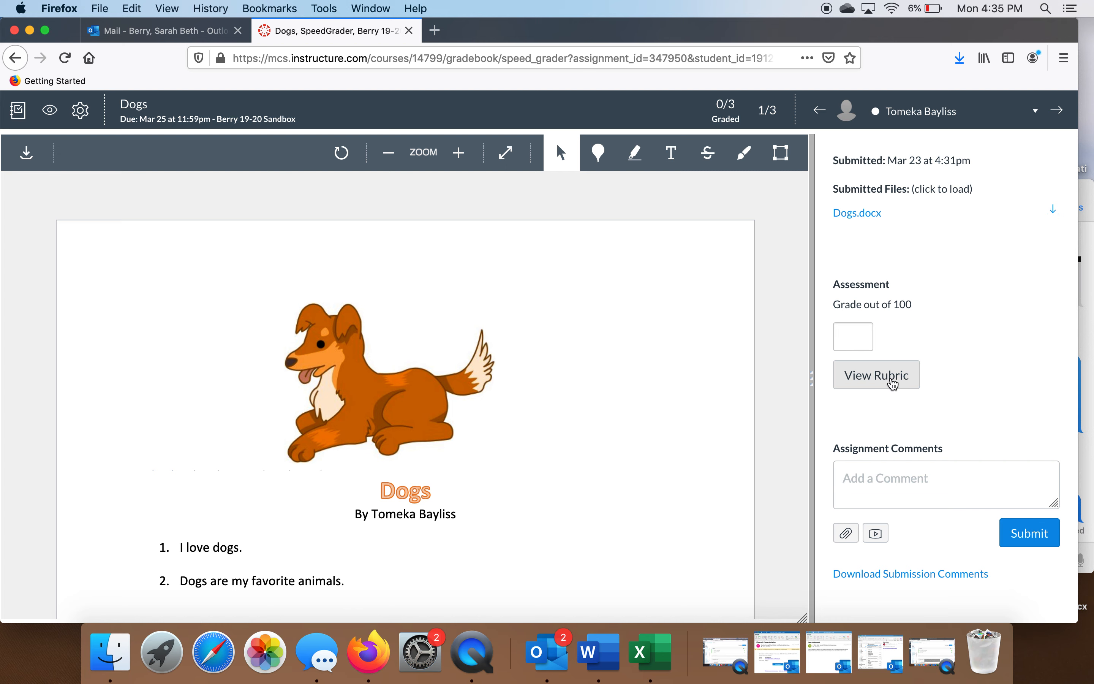
Show the Dogs grading rubric, dismiss the low battery alert and widen the grading pane to fit the points column
{"action": "left_click", "coordinate": [892, 384]}
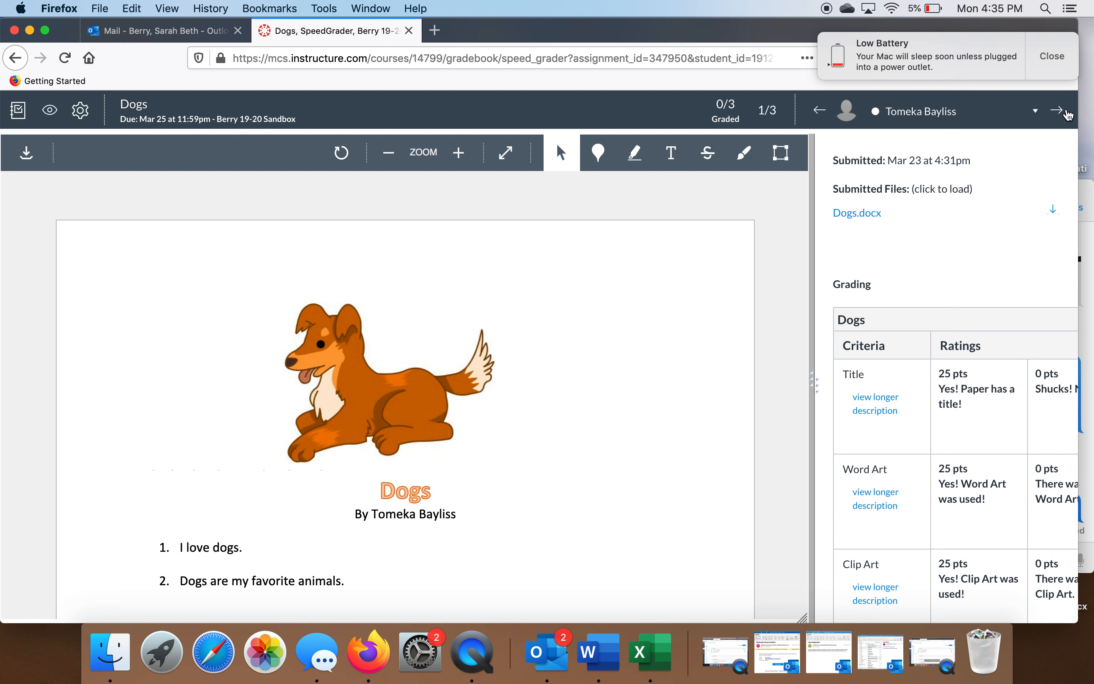
{"action": "left_click", "coordinate": [1050, 59]}
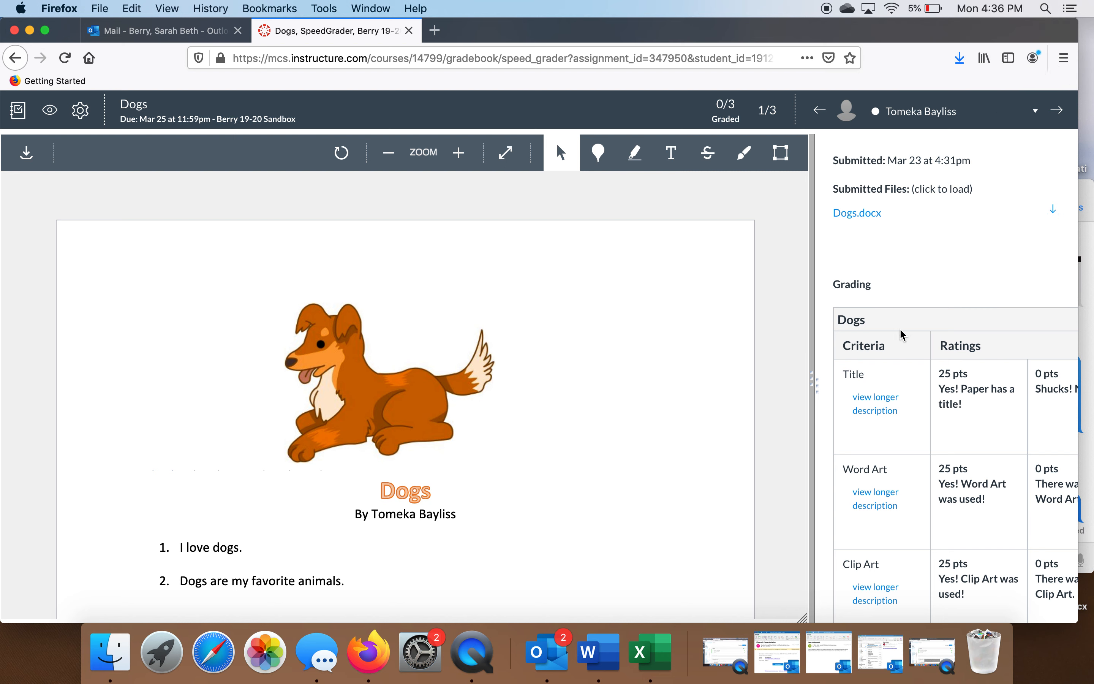
{"action": "left_click_drag", "start_coordinate": [816, 387], "coordinate": [678, 374]}
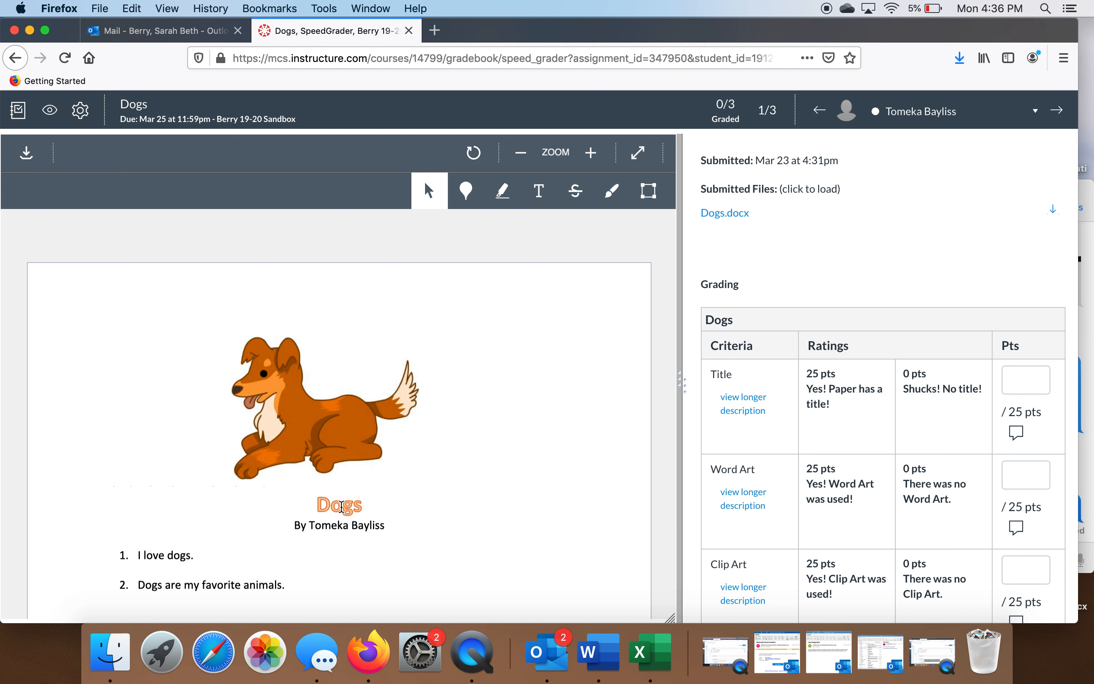
Award 25 points for the Title criterion and add the comment "You did a great title!"
{"action": "left_click", "coordinate": [821, 405]}
{"action": "left_click", "coordinate": [821, 406]}
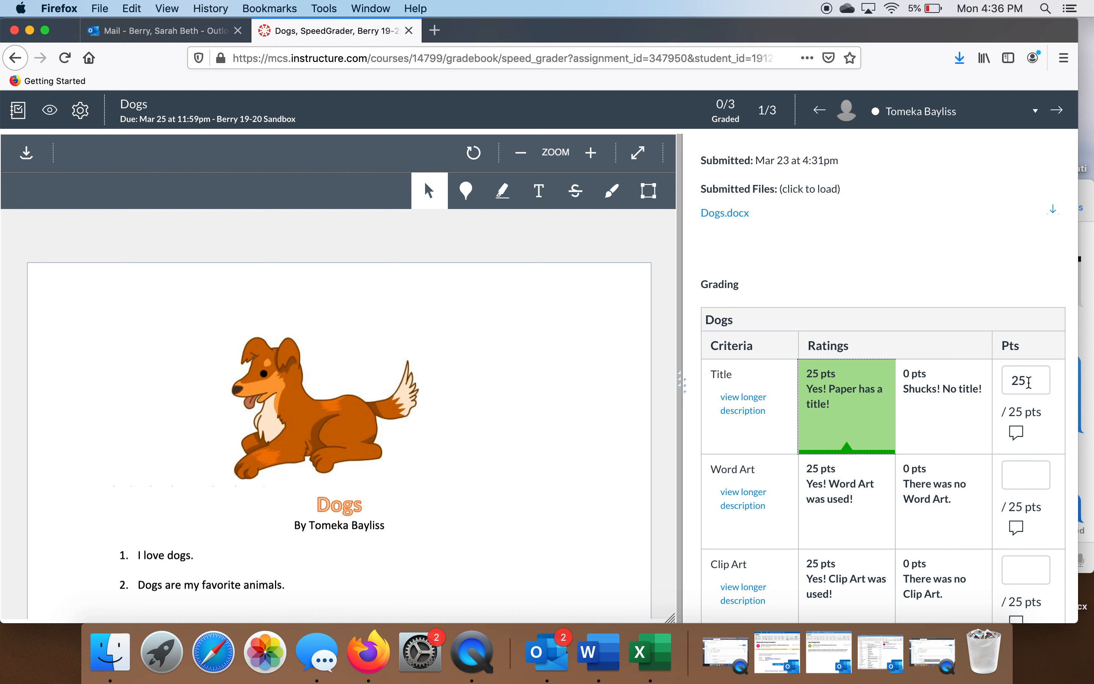
{"action": "scroll", "coordinate": [996, 435], "scroll_direction": "down", "scroll_amount": 3}
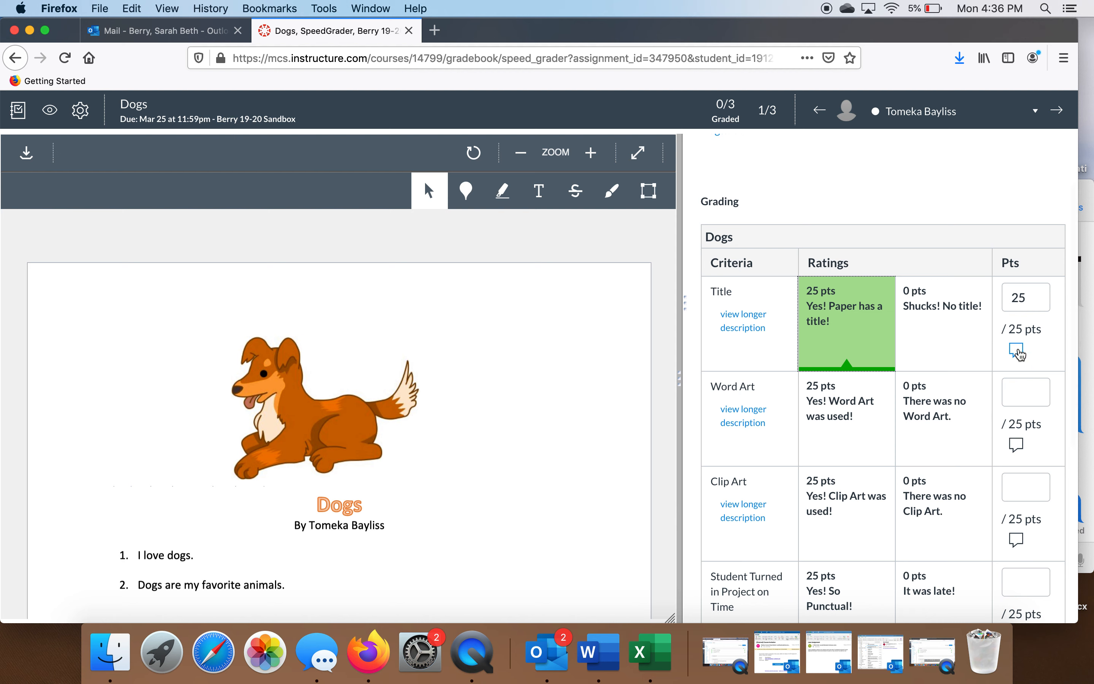
{"action": "left_click", "coordinate": [1017, 352]}
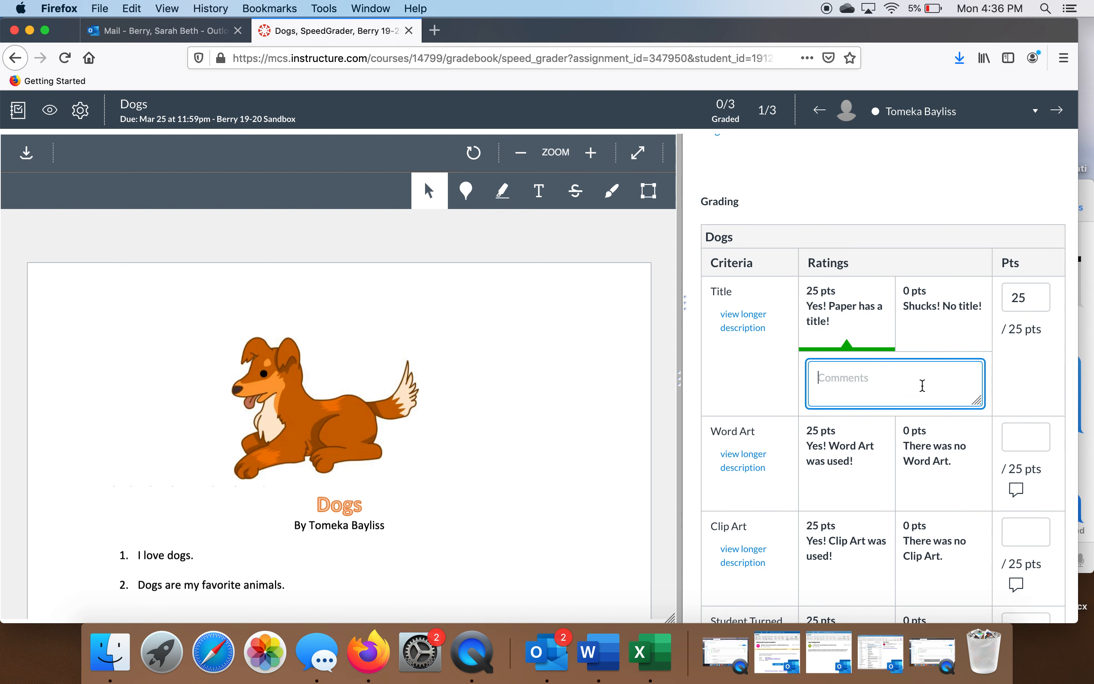
{"action": "type", "text": "You did a great title!"}
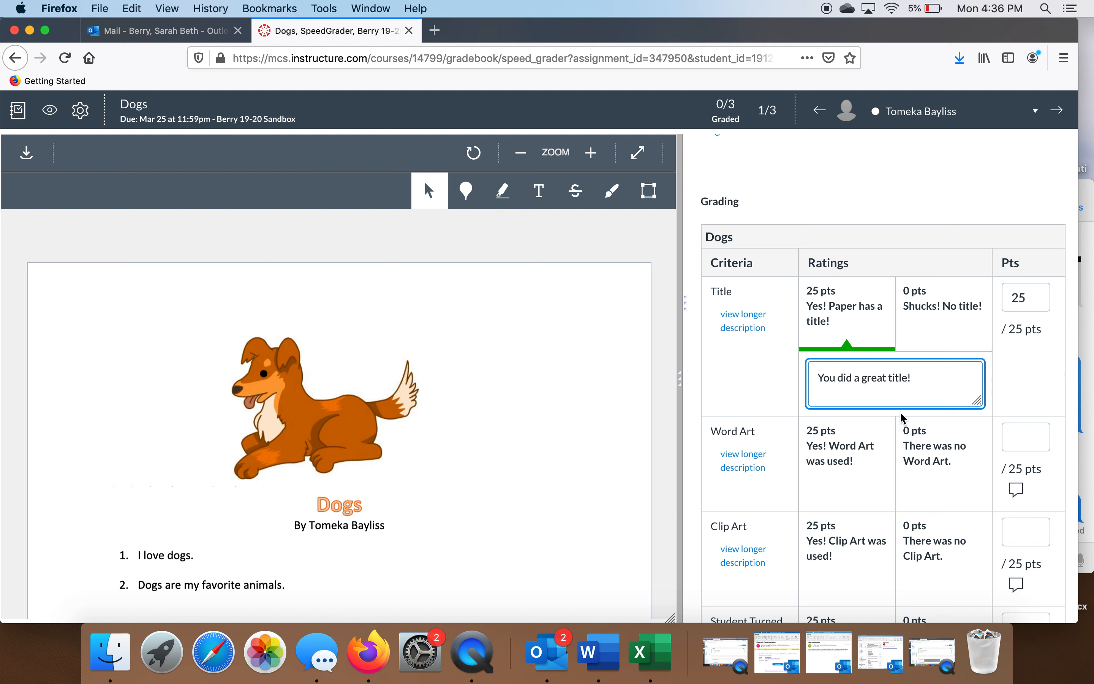
{"action": "left_click", "coordinate": [754, 490]}
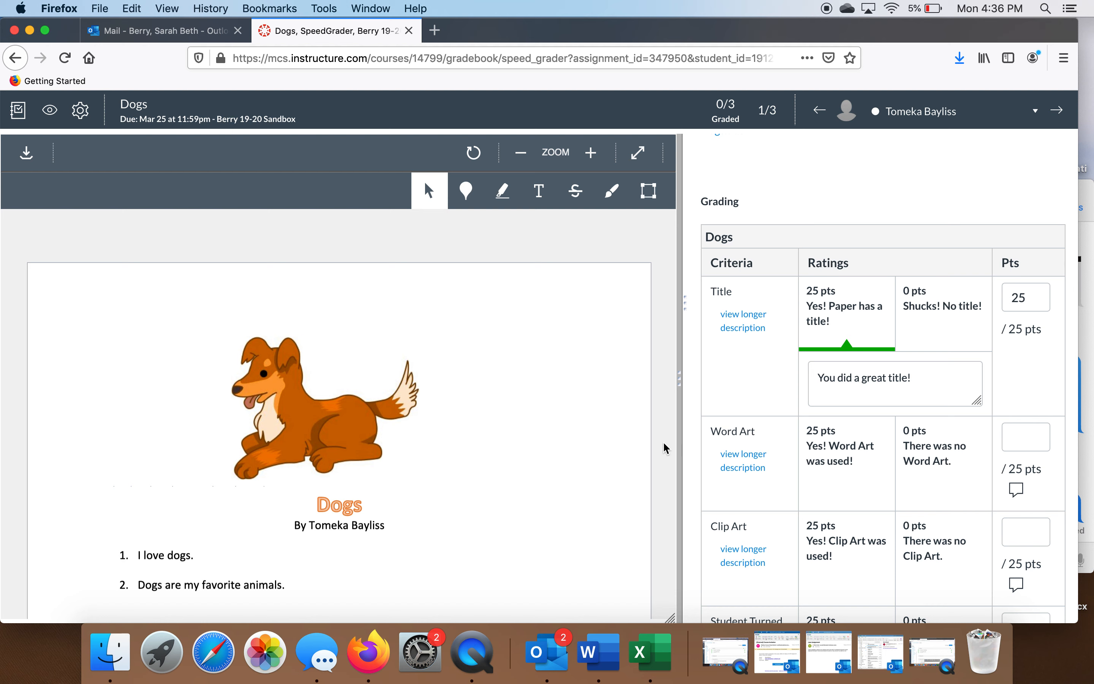
Award 25 points for the Word Art criterion and add the comment "I love the orange!"
{"action": "left_click", "coordinate": [847, 471]}
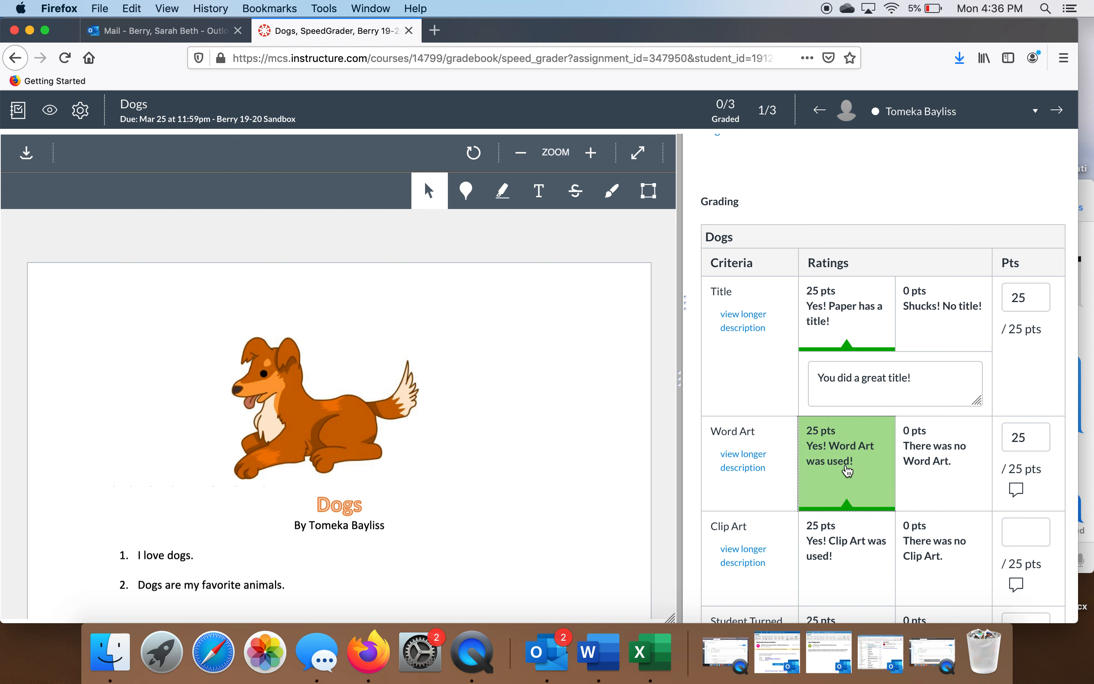
{"action": "left_click", "coordinate": [1017, 490]}
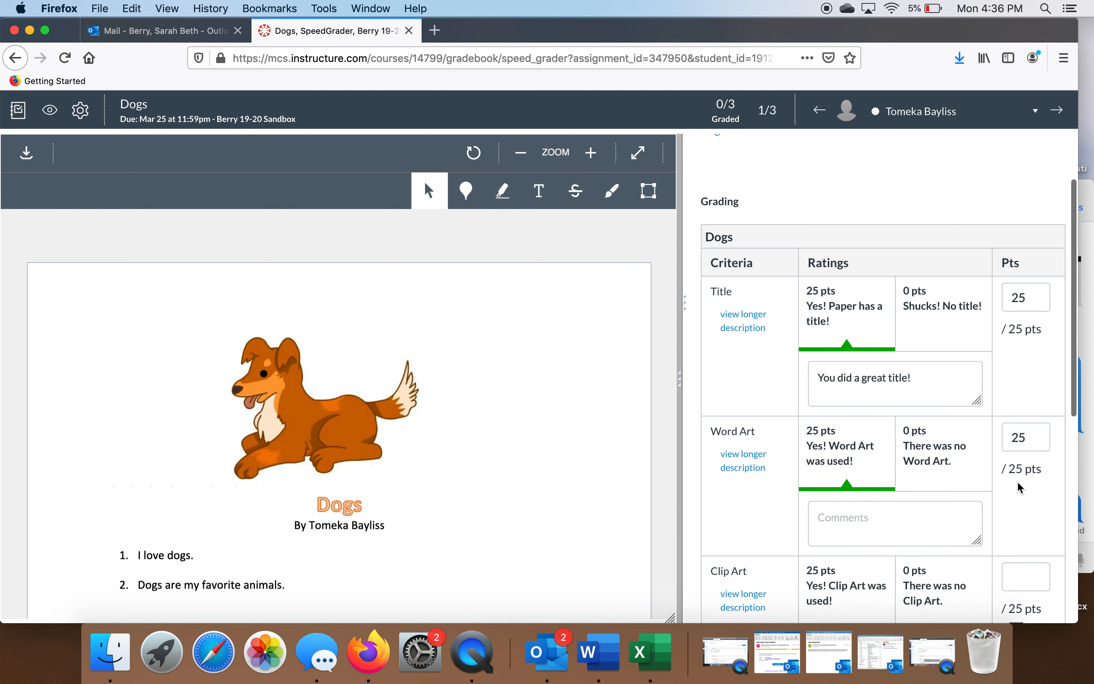
{"action": "type", "text": "I l"}
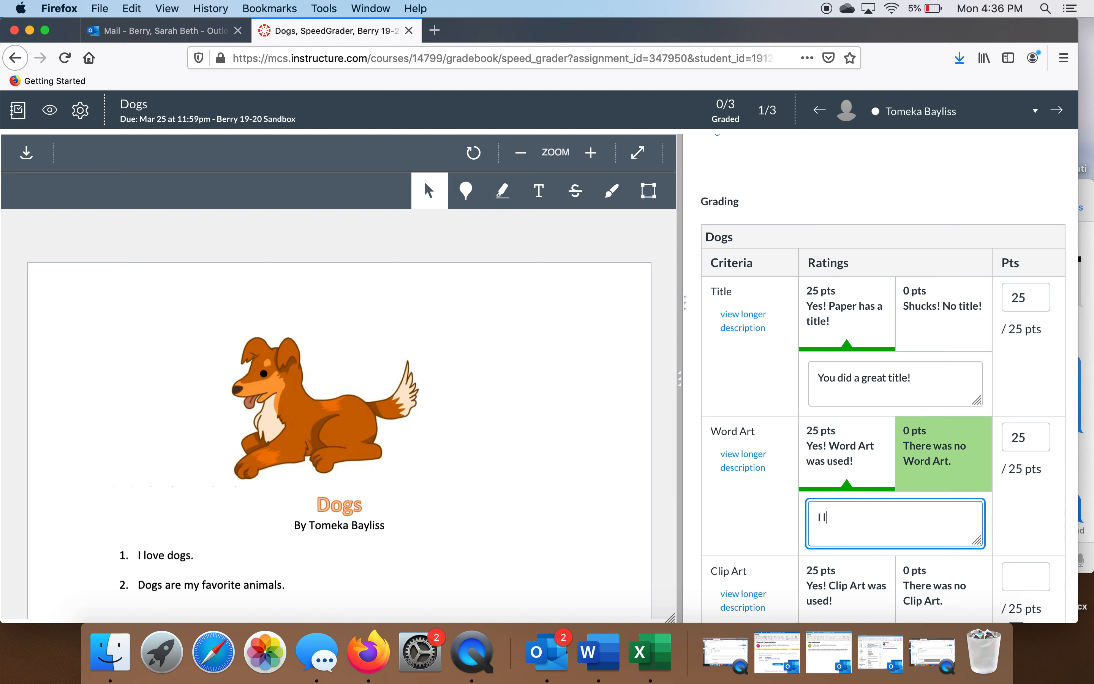
{"action": "type", "text": "ove the oran"}
{"action": "left_click", "coordinate": [747, 531]}
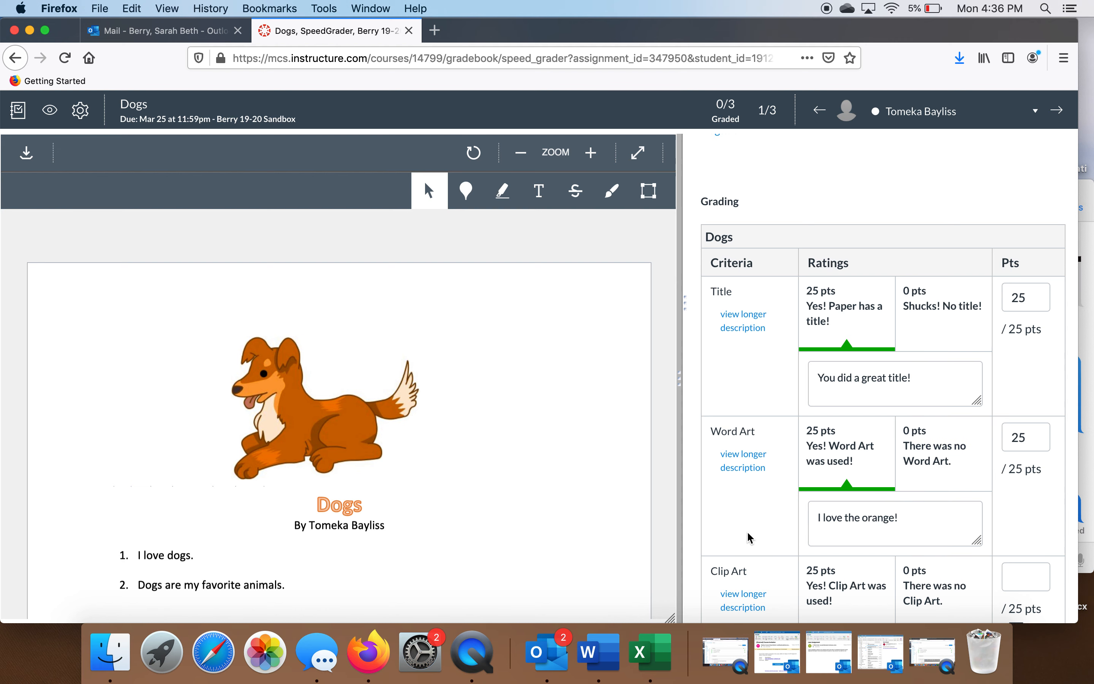
Award 25 points each for Clip Art and Student Turned in Project on Time, and save the rubric
{"action": "scroll", "coordinate": [747, 531], "scroll_direction": "down", "scroll_amount": 5}
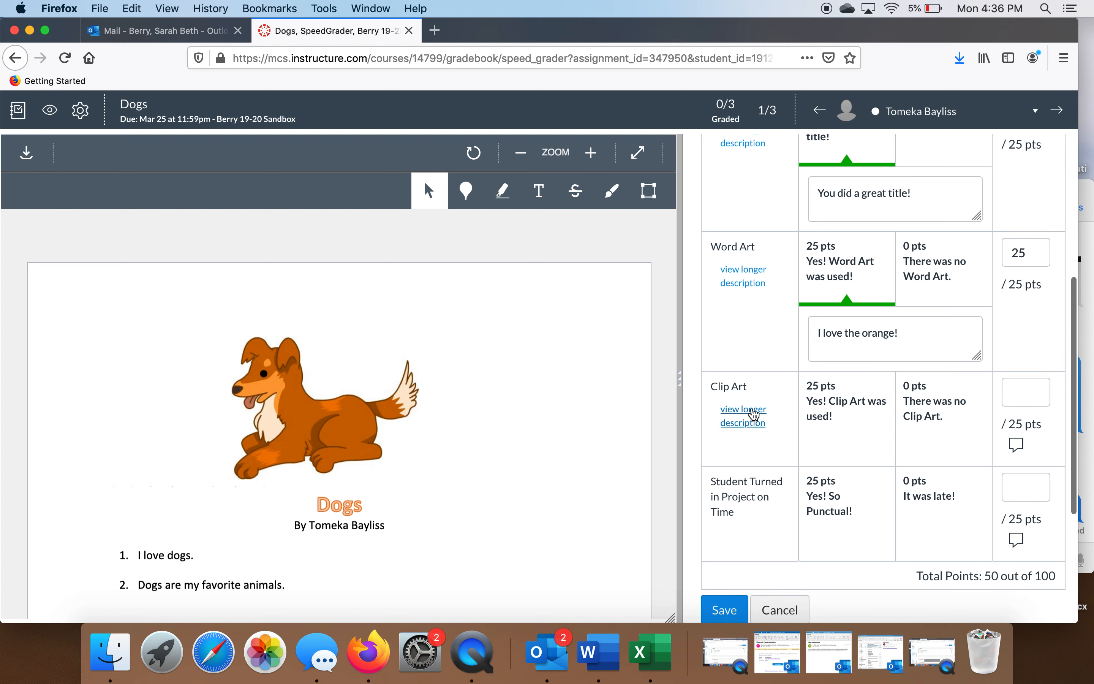
{"action": "left_click", "coordinate": [839, 418]}
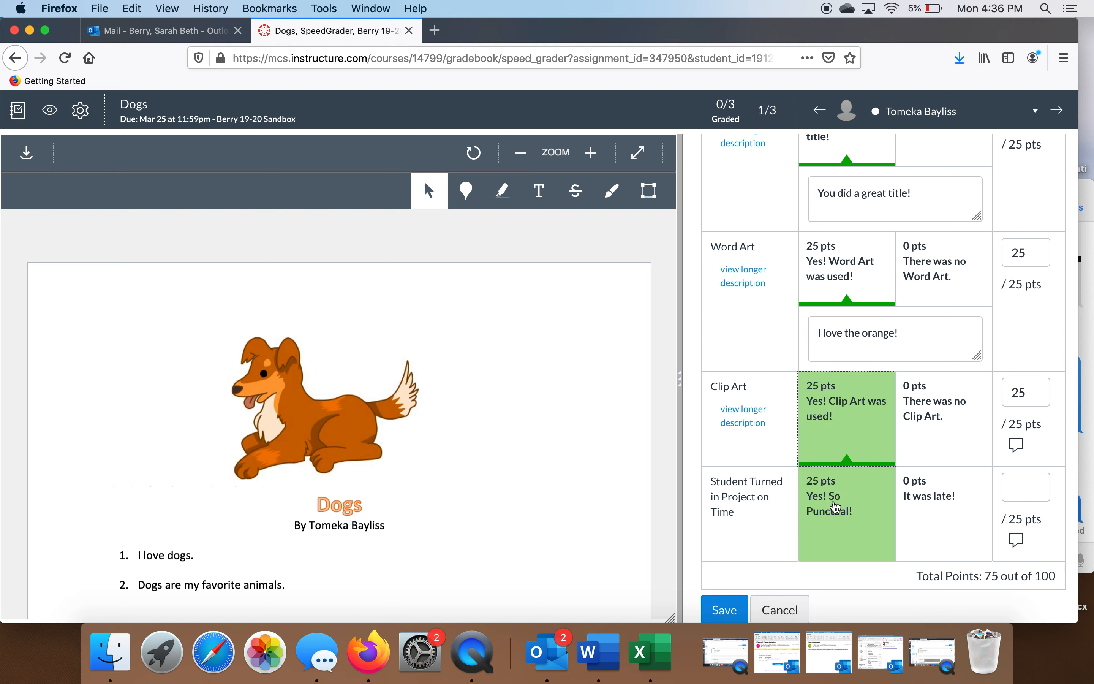
{"action": "left_click", "coordinate": [819, 514]}
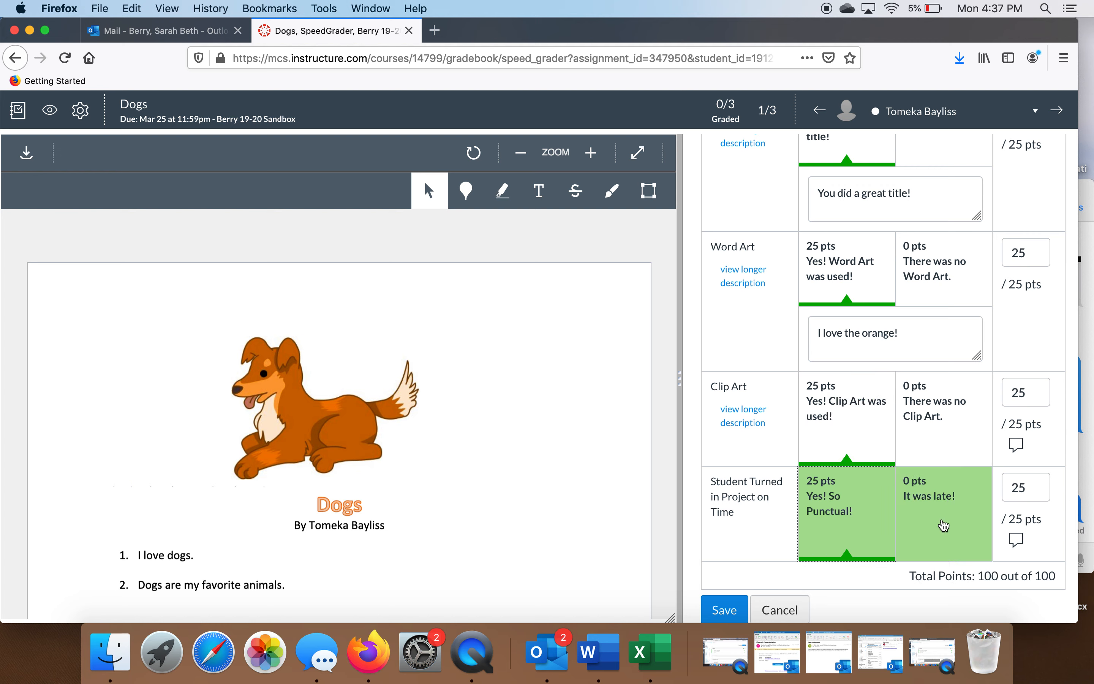
{"action": "scroll", "coordinate": [936, 533], "scroll_direction": "down", "scroll_amount": 3}
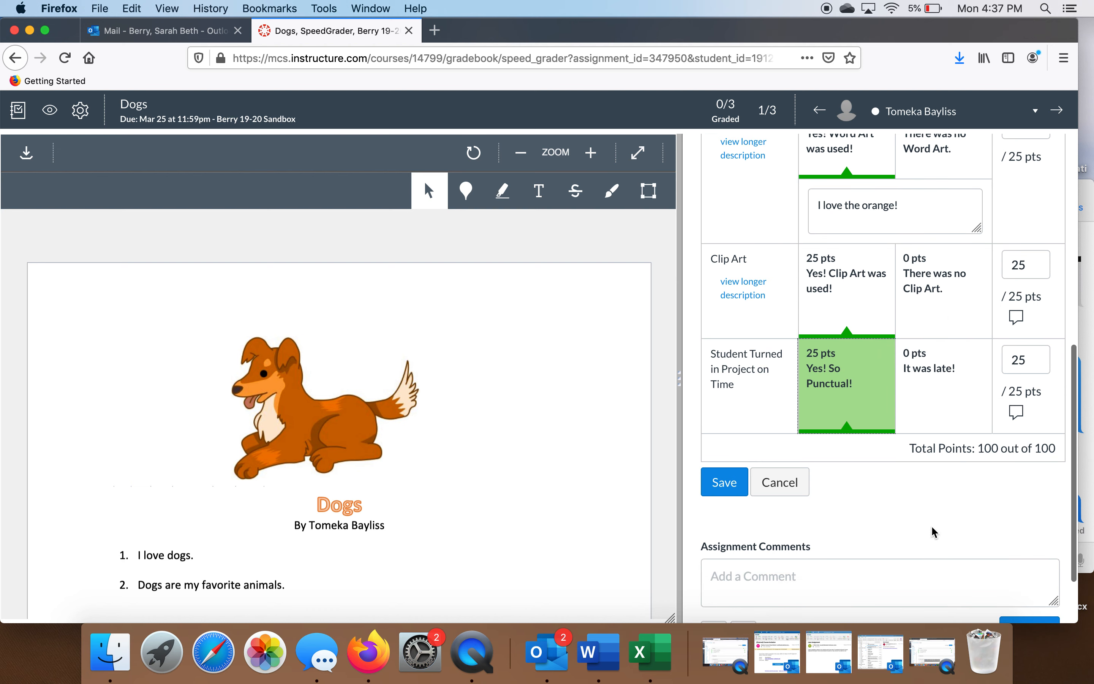
{"action": "left_click", "coordinate": [725, 486]}
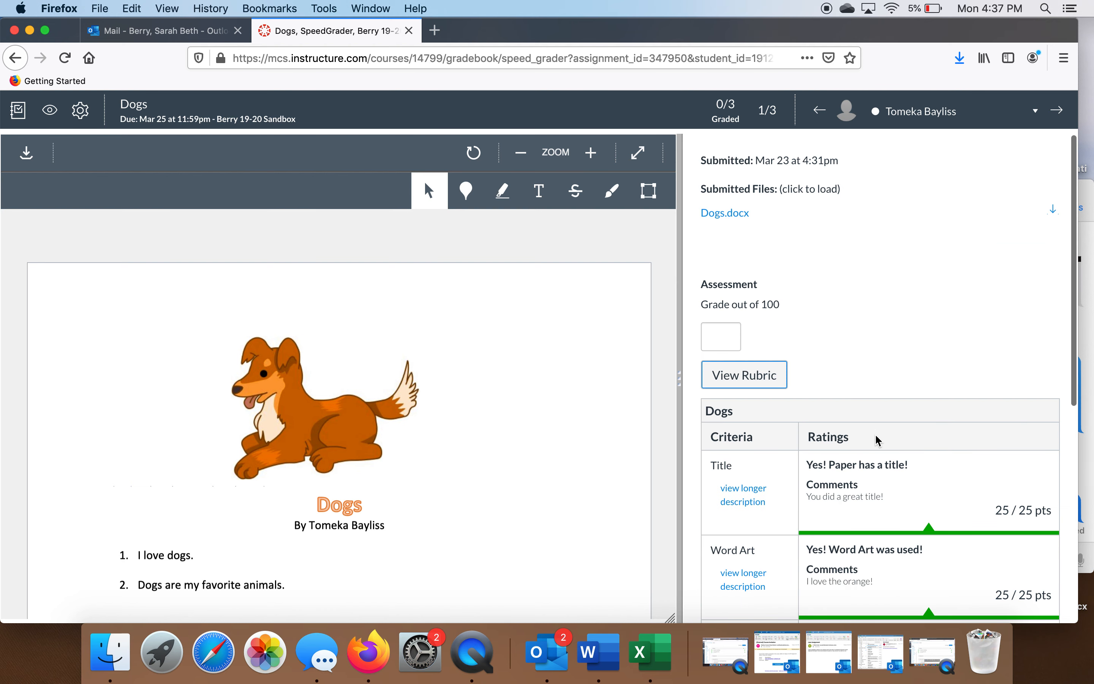
Set the submission's overall assessment grade to 100 and review the saved rubric ratings
{"action": "scroll", "coordinate": [877, 440], "scroll_direction": "down", "scroll_amount": 5}
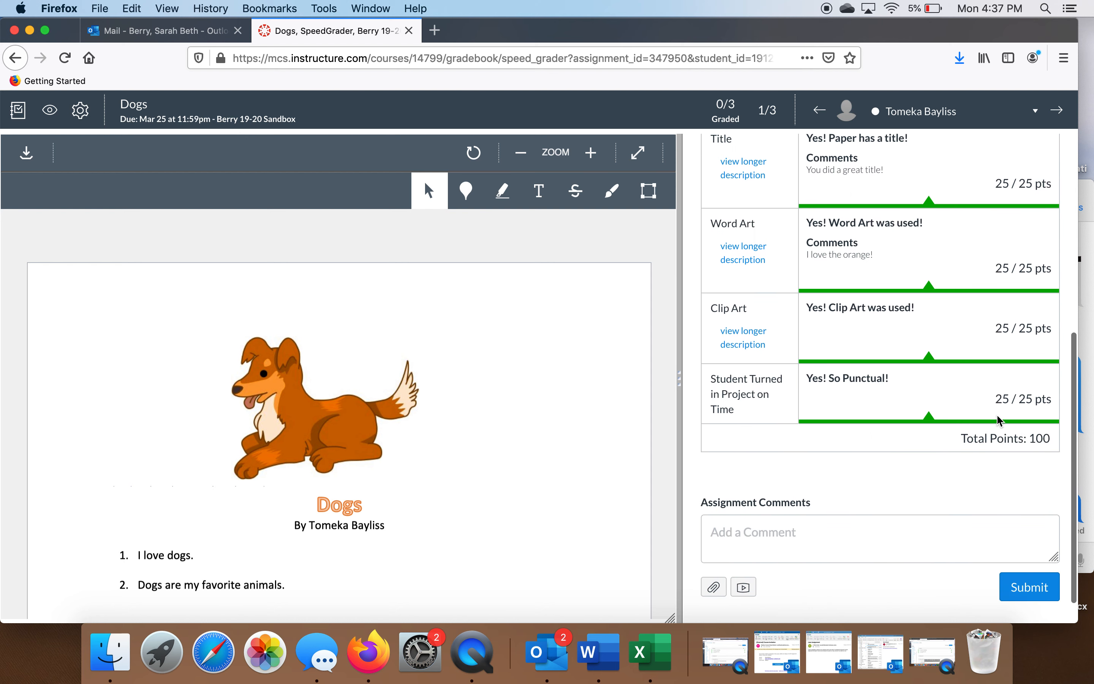
{"action": "scroll", "coordinate": [997, 416], "scroll_direction": "up", "scroll_amount": 5}
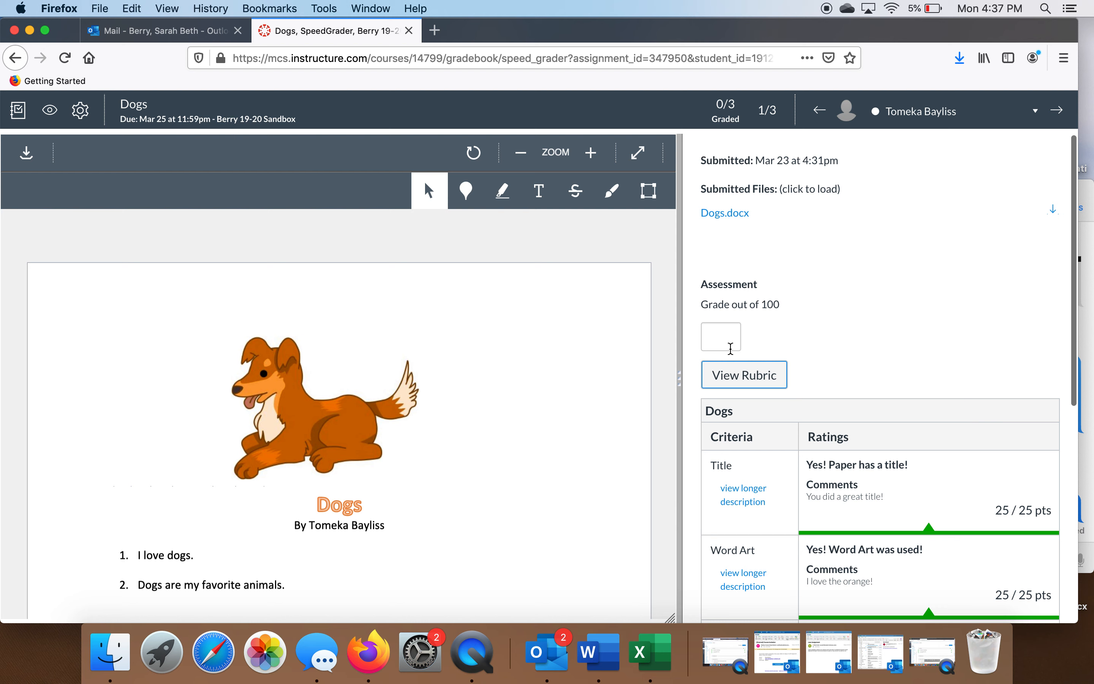
{"action": "left_click", "coordinate": [721, 338]}
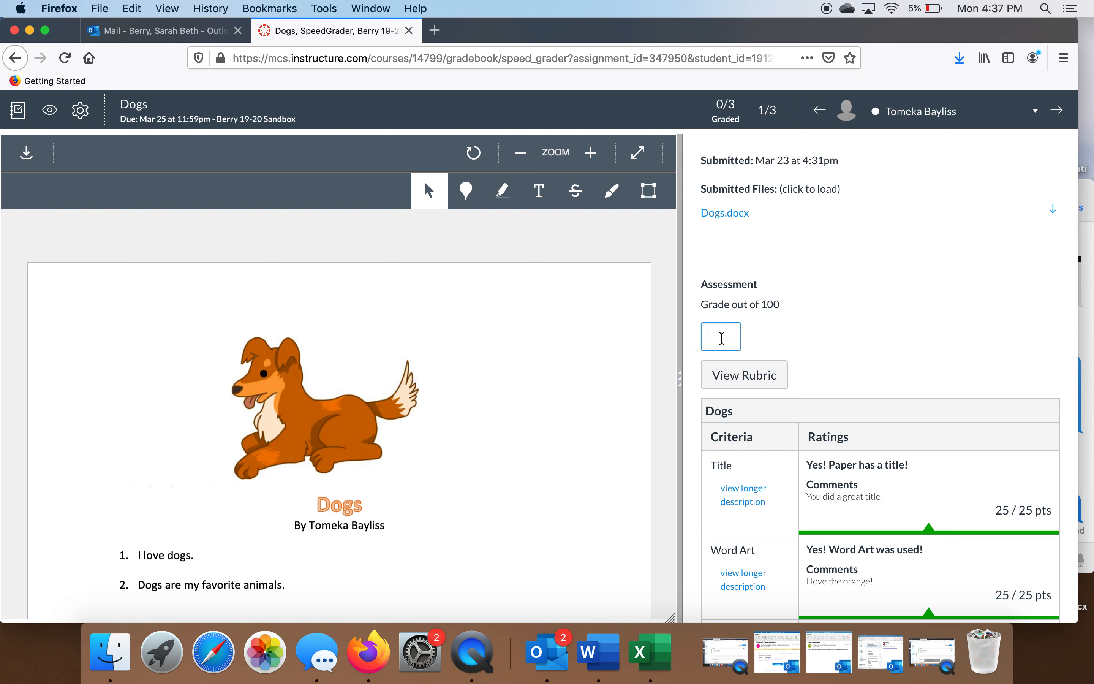
{"action": "left_click", "coordinate": [825, 360]}
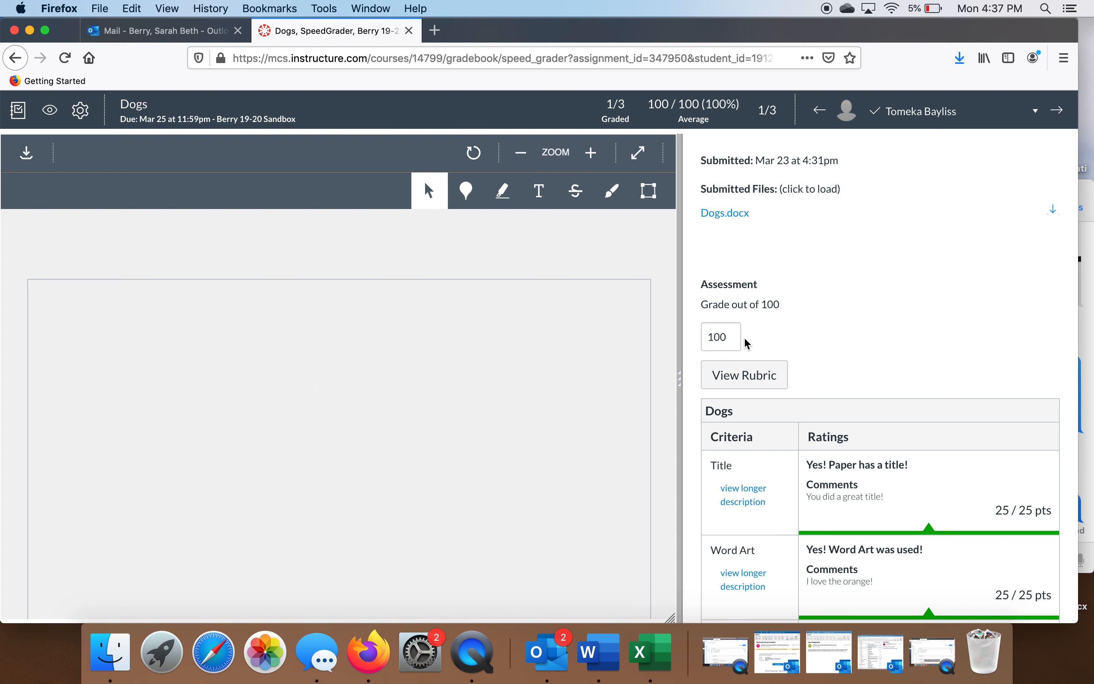
{"action": "scroll", "coordinate": [801, 392], "scroll_direction": "down", "scroll_amount": 8}
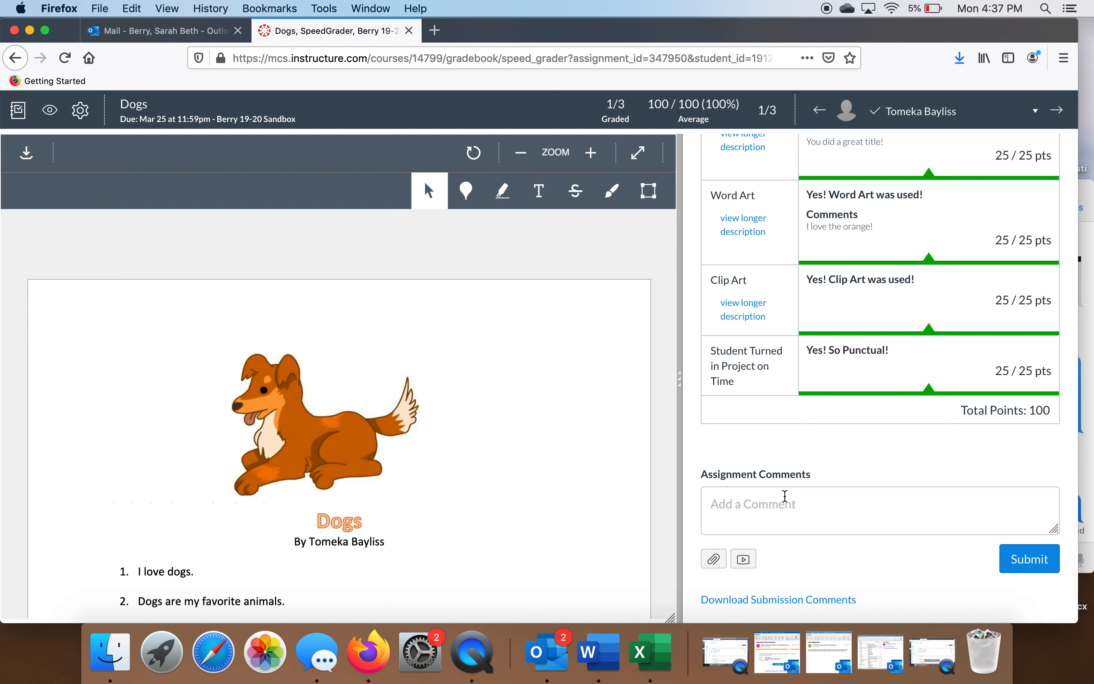
Submit an assignment comment that opens with the student's first name, followed by "I'm so proud of you. You are doing great."
{"action": "scroll", "coordinate": [822, 348], "scroll_direction": "up", "scroll_amount": 4}
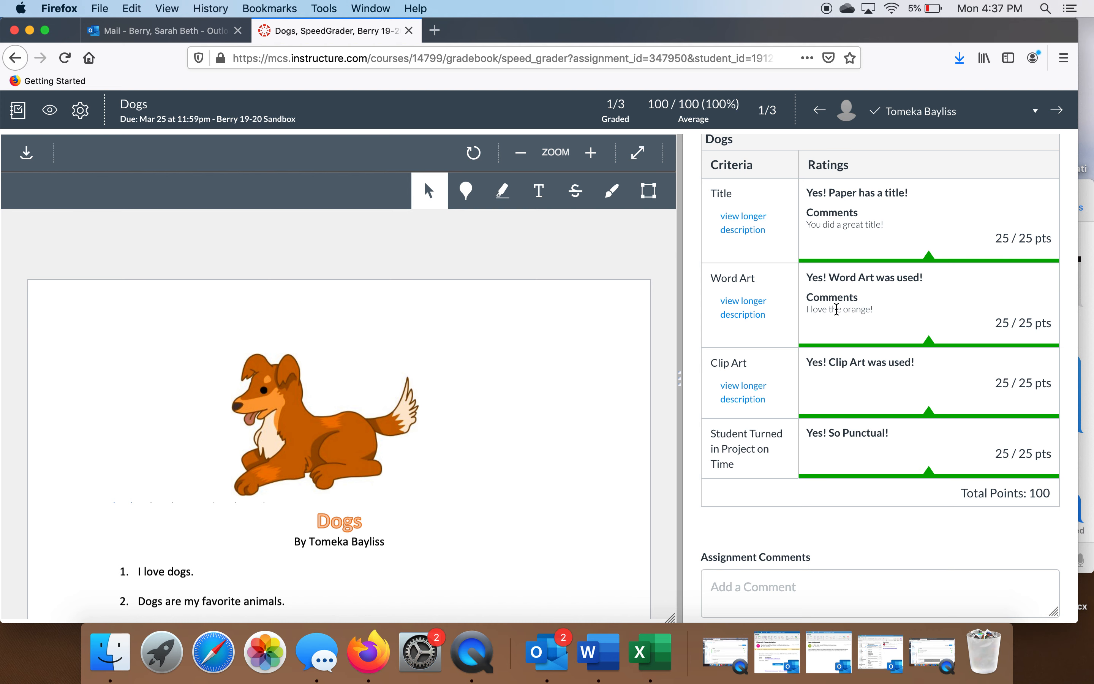
{"action": "scroll", "coordinate": [804, 585], "scroll_direction": "down", "scroll_amount": 3}
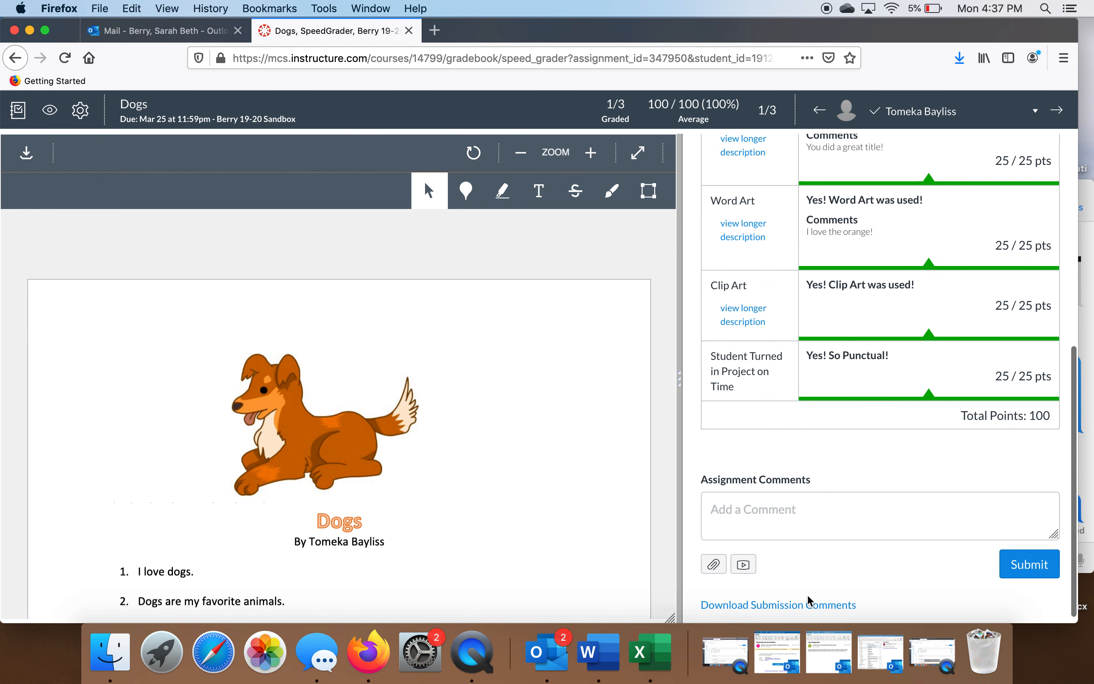
{"action": "left_click", "coordinate": [772, 505]}
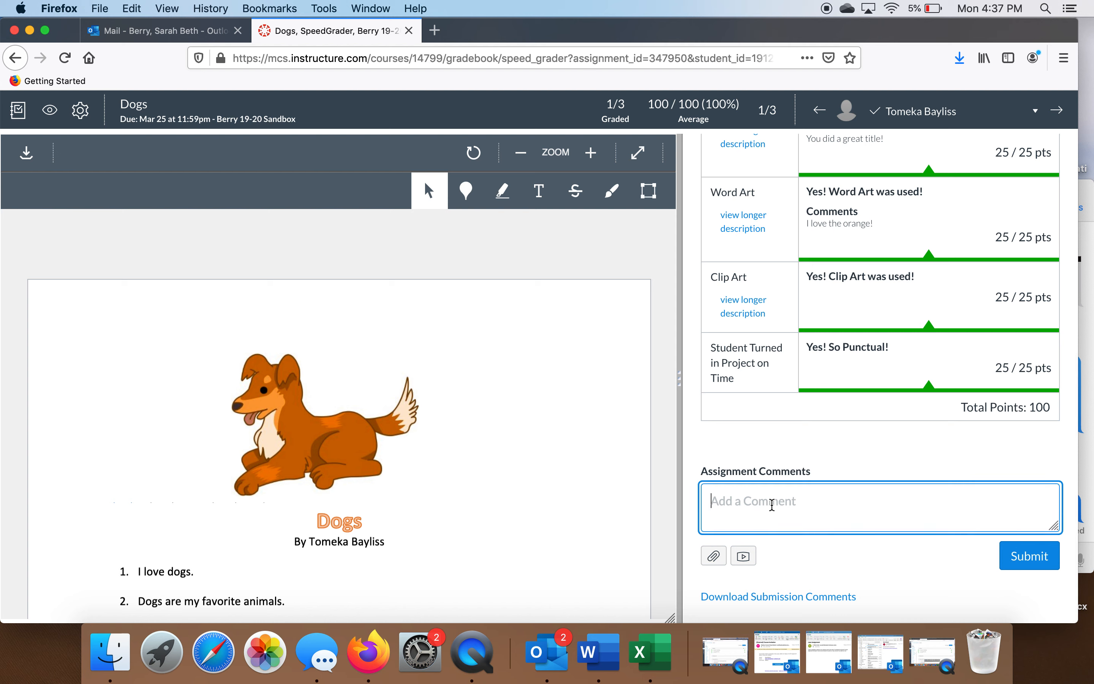
{"action": "type", "text": "TOme"}
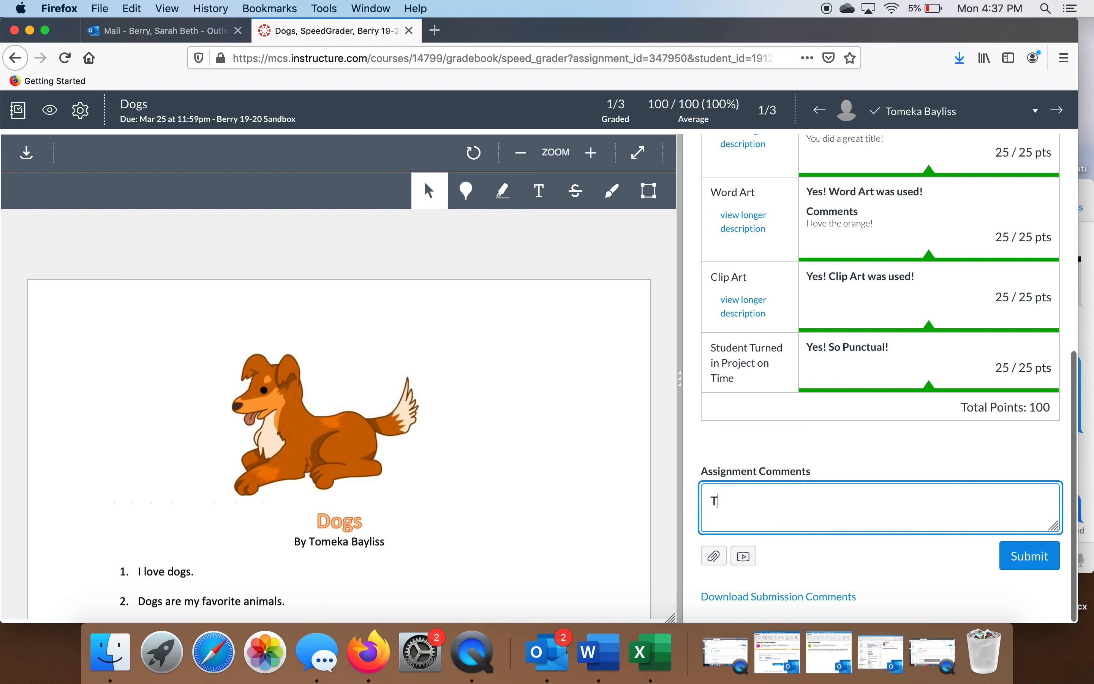
{"action": "key", "text": "BackSpace"}
{"action": "key", "text": "BackSpace"}
{"action": "key", "text": "BackSpace"}
{"action": "type", "text": "omeka- I'm so proud o"}
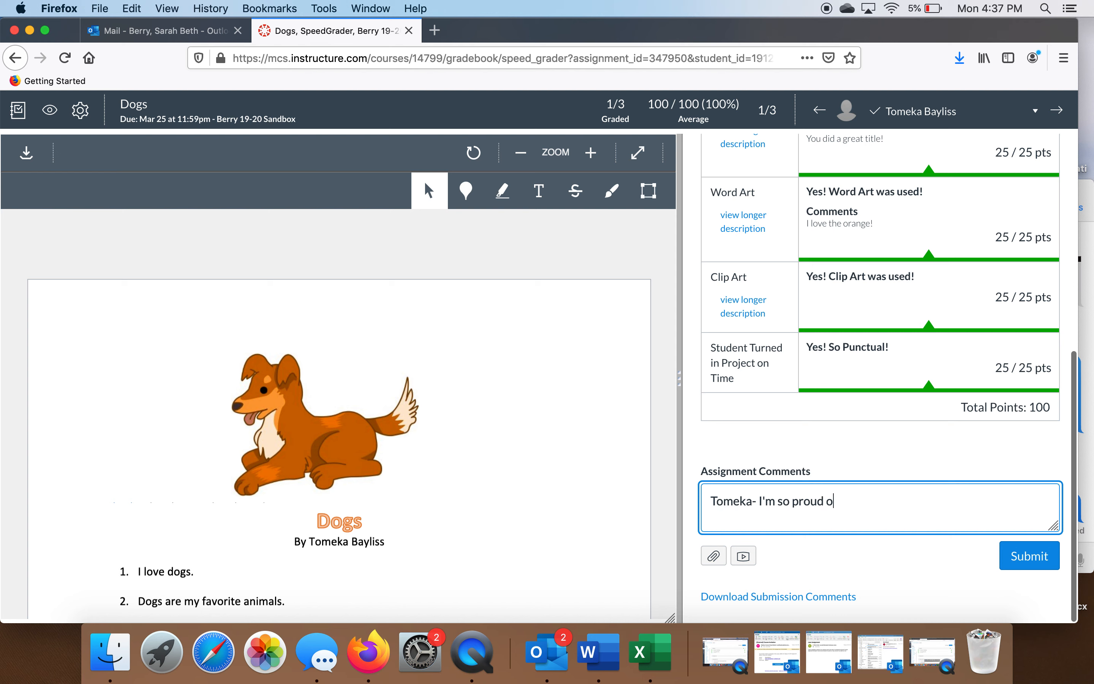
{"action": "type", "text": "f you. You are doing great."}
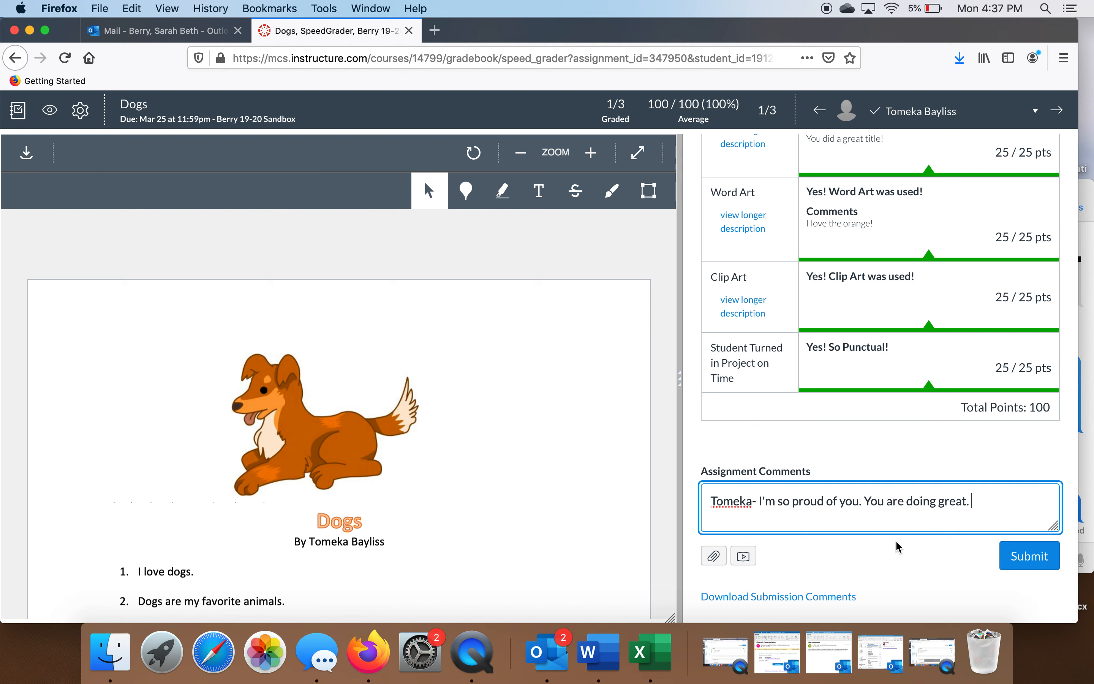
{"action": "left_click", "coordinate": [1015, 572]}
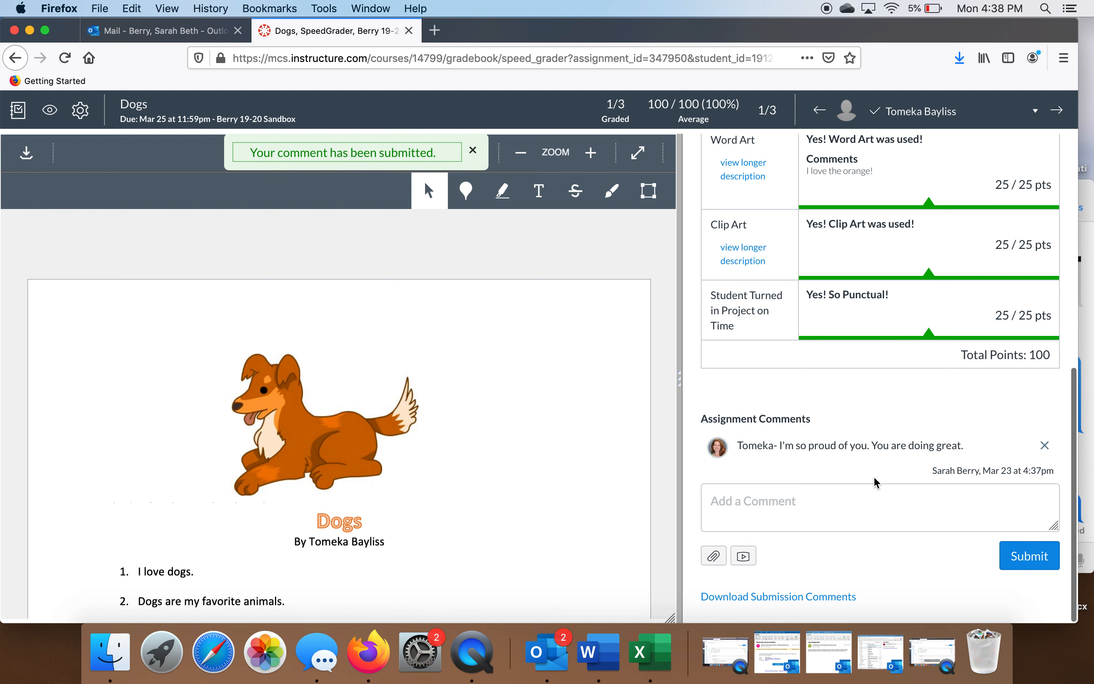
{"action": "scroll", "coordinate": [873, 475], "scroll_direction": "up", "scroll_amount": 6}
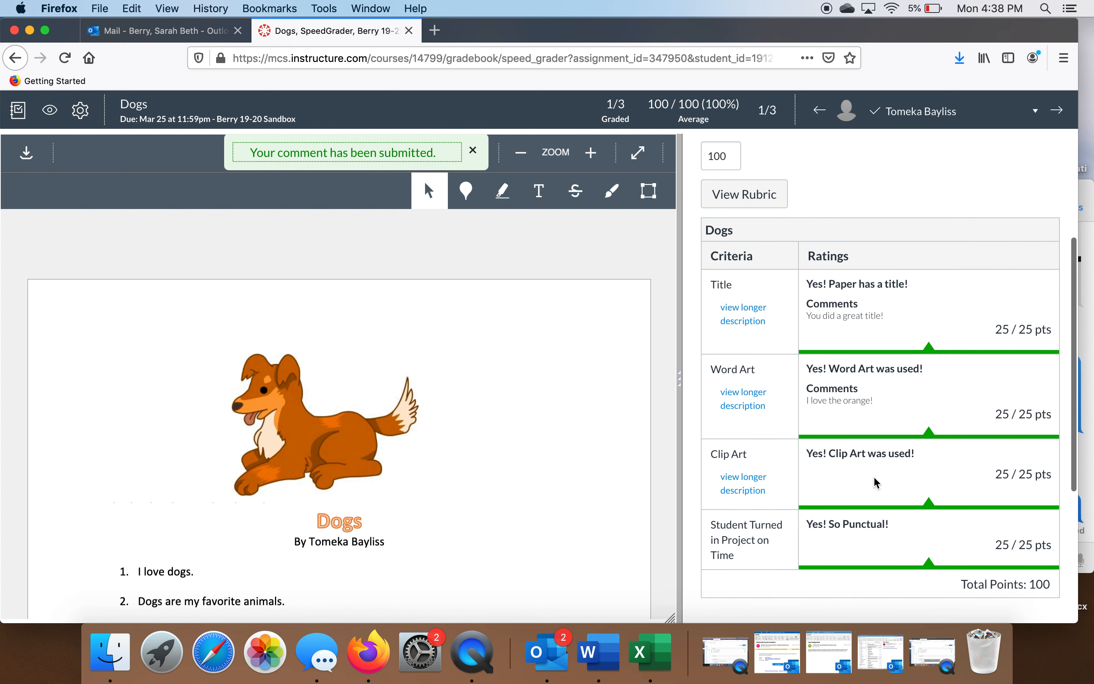
{"action": "scroll", "coordinate": [873, 477], "scroll_direction": "up", "scroll_amount": 3}
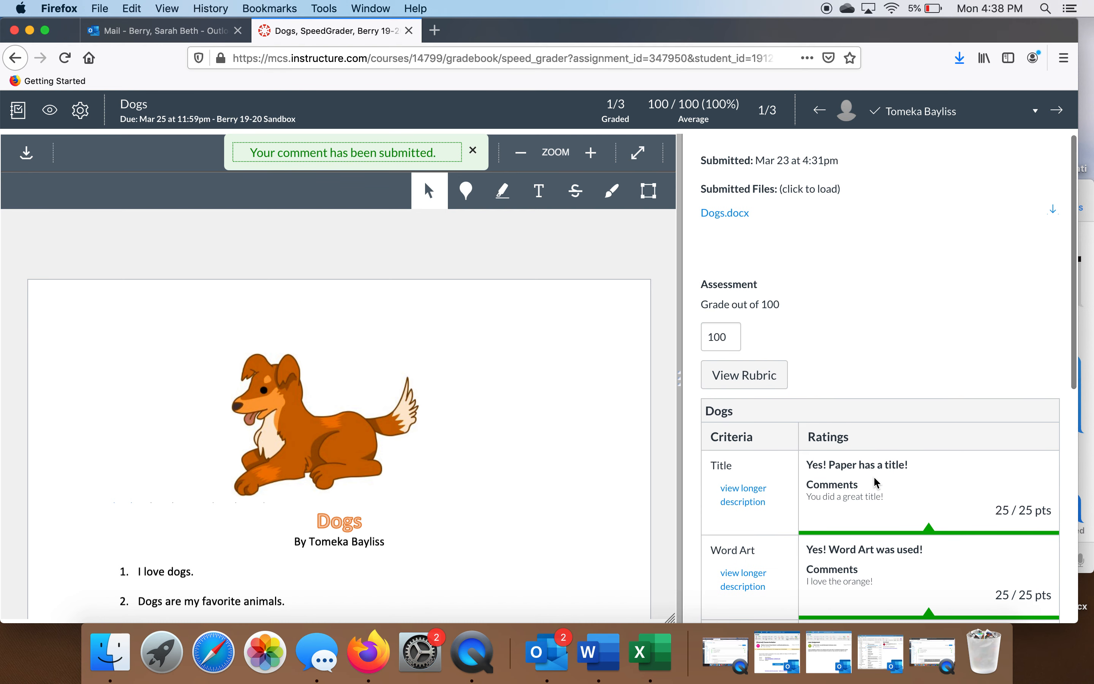